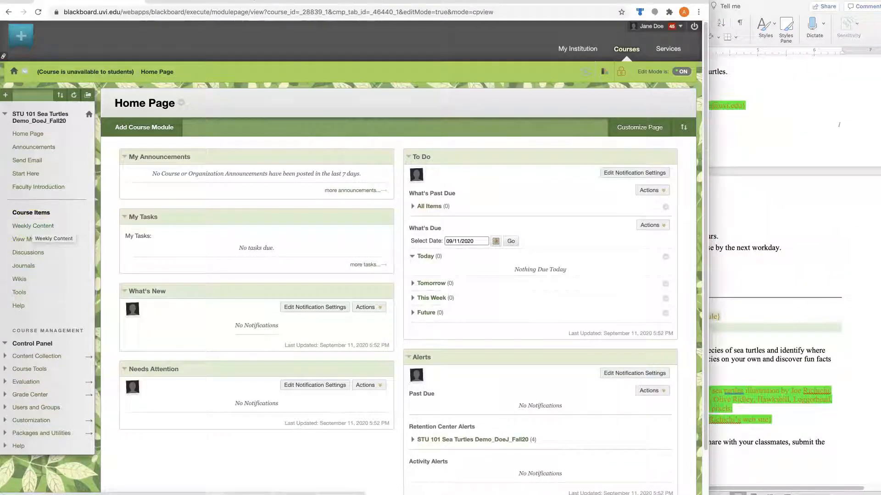
Open Faculty Introduction and review the email lines in the Word design document
click(29, 187)
click(770, 181)
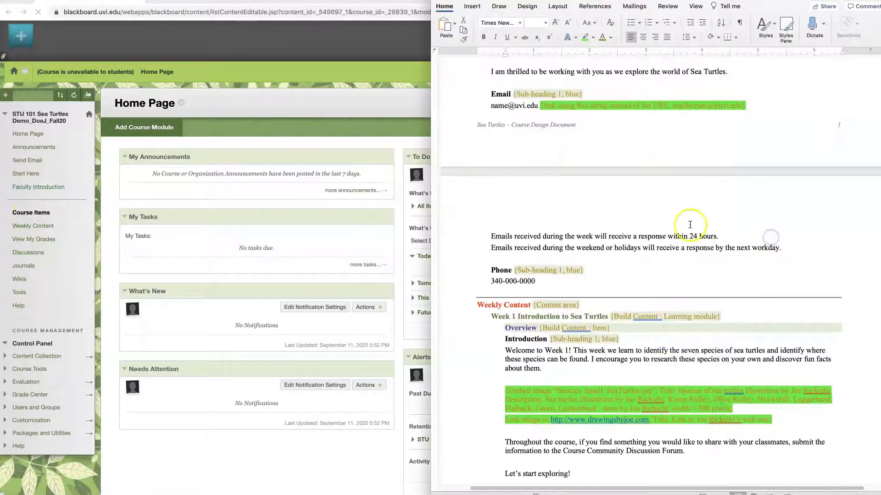
scroll(615, 209, up, 2)
scroll(615, 209, up, 3)
drag(472, 236, 754, 344)
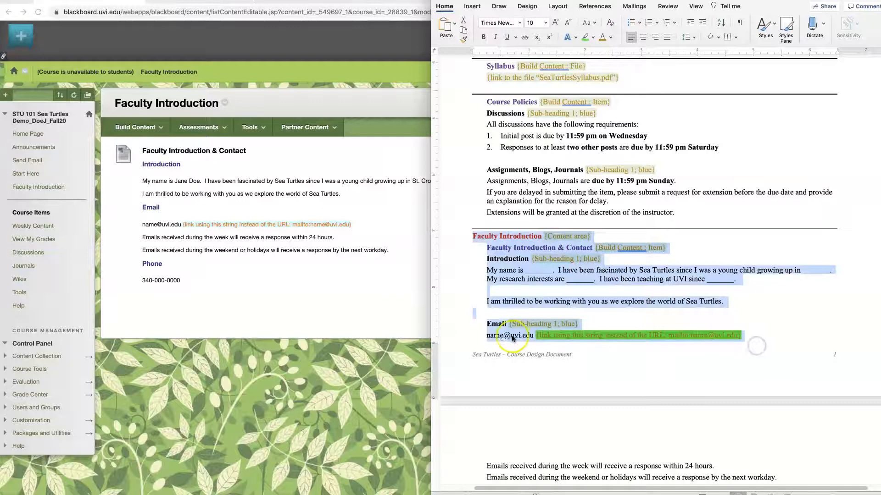
click(220, 277)
Open the Faculty Introduction & Contact item for editing and copy the instructor's email address
click(252, 152)
click(255, 170)
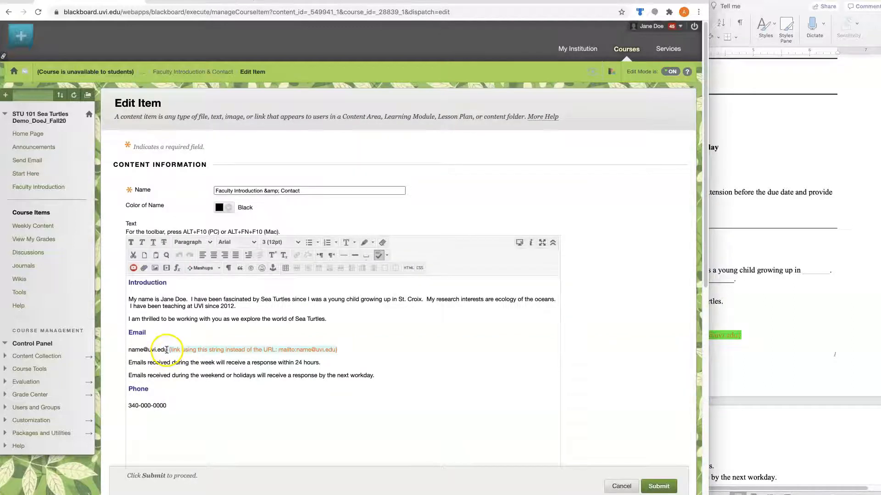
click(167, 350)
drag(153, 349, 127, 350)
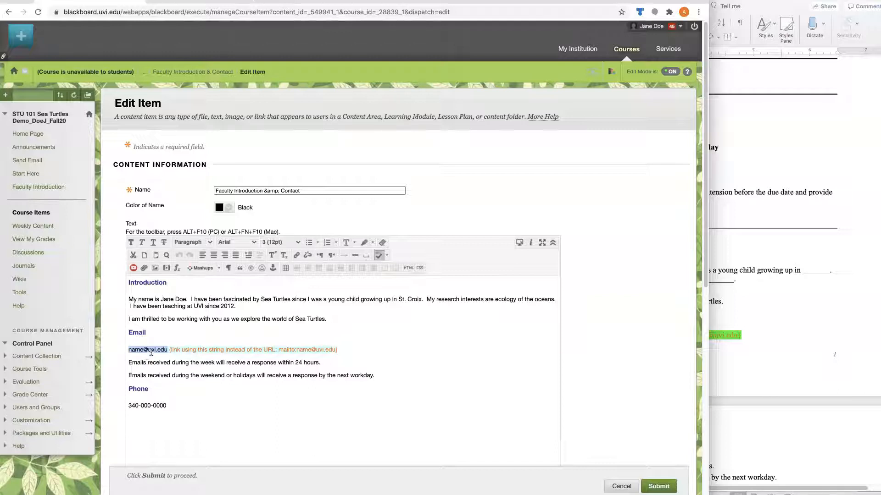
right_click(152, 351)
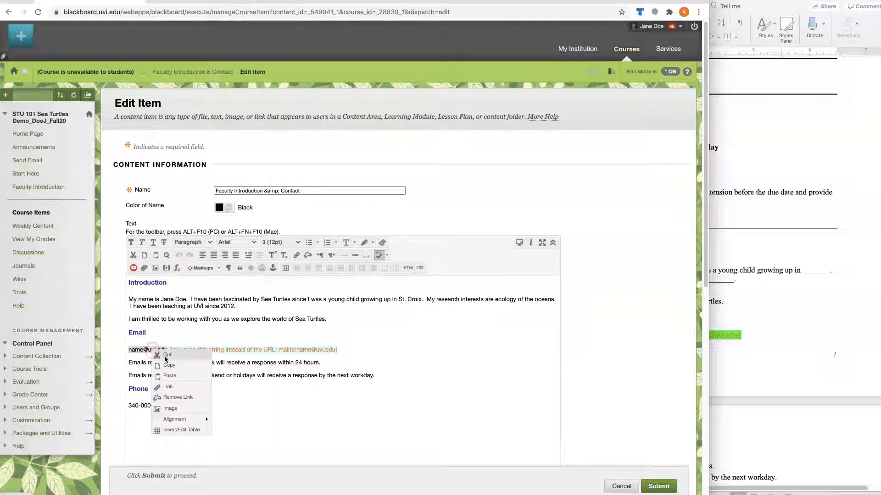
click(171, 368)
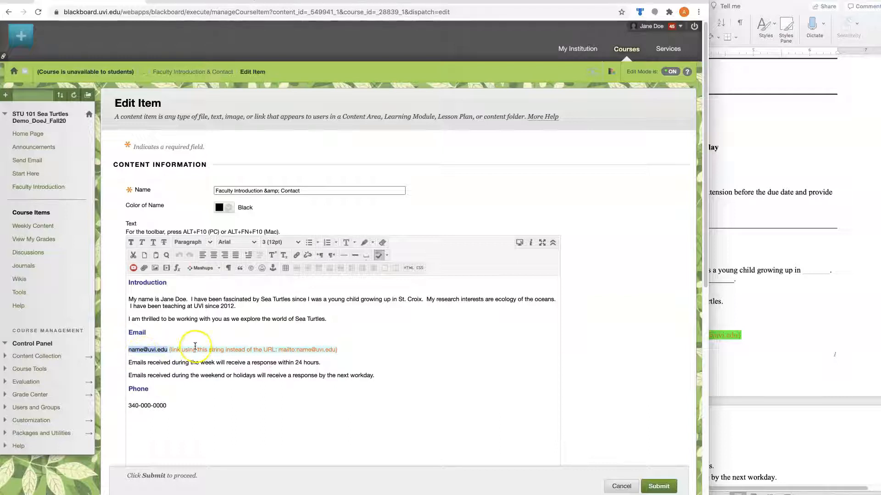
Paste the instructor's email address with a mailto: prefix as the link path
click(296, 258)
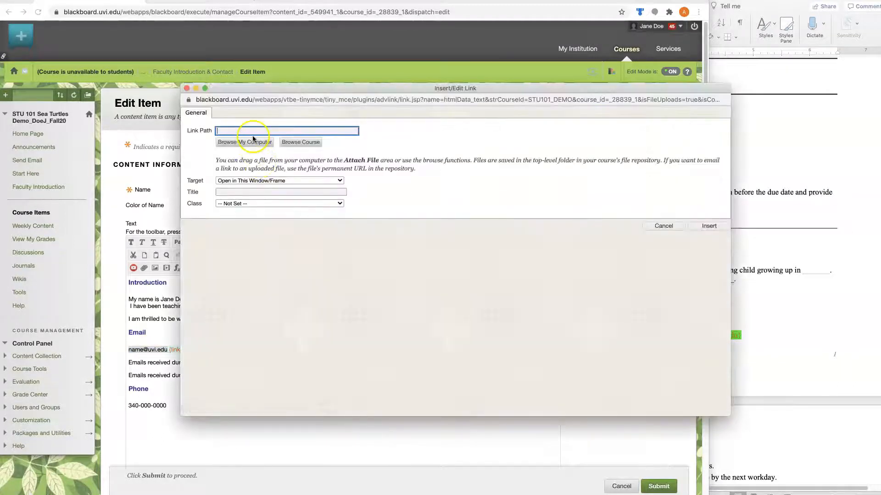
right_click(248, 130)
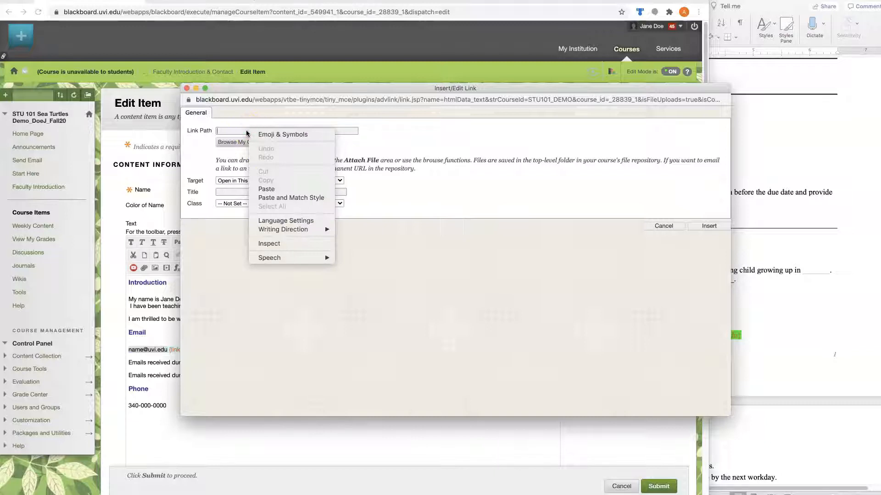
click(267, 189)
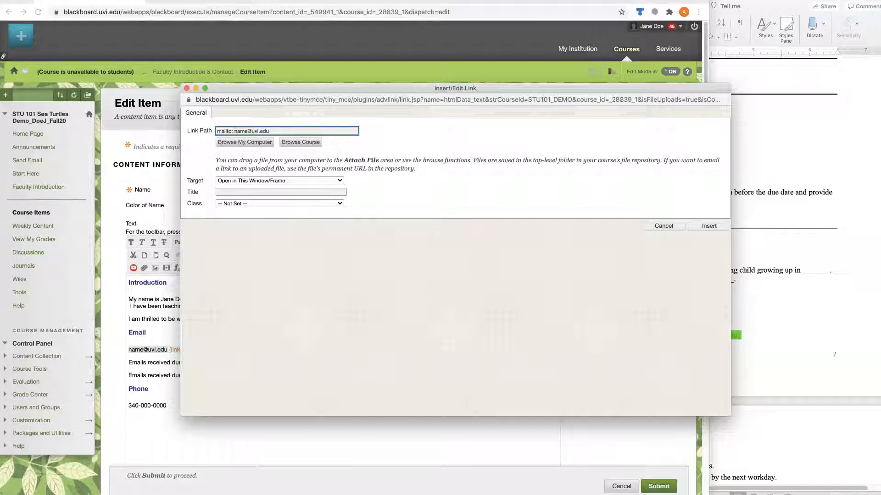
drag(234, 131, 207, 132)
click(191, 169)
Make the link open in a new window, title it 'email the instructor', and insert it
click(338, 181)
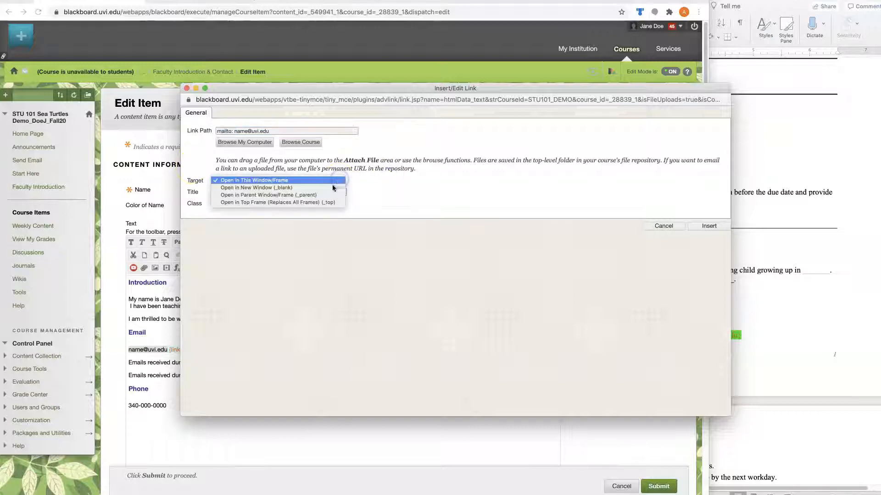
click(330, 188)
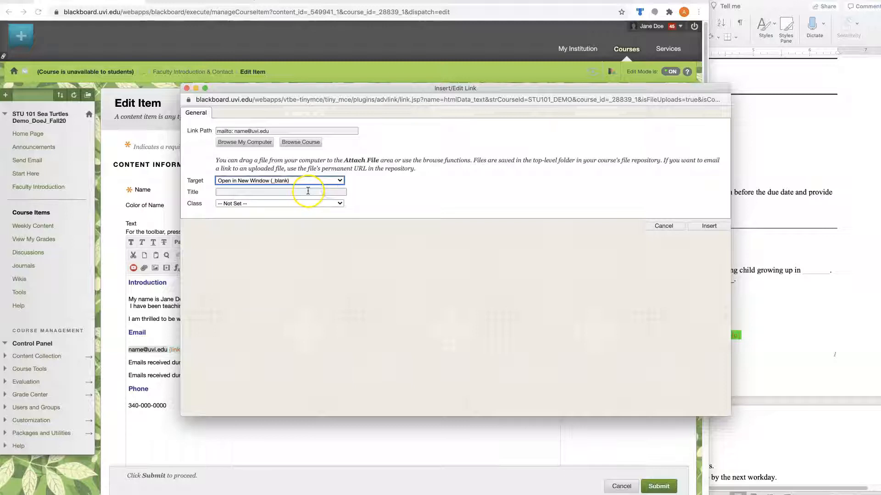
click(309, 192)
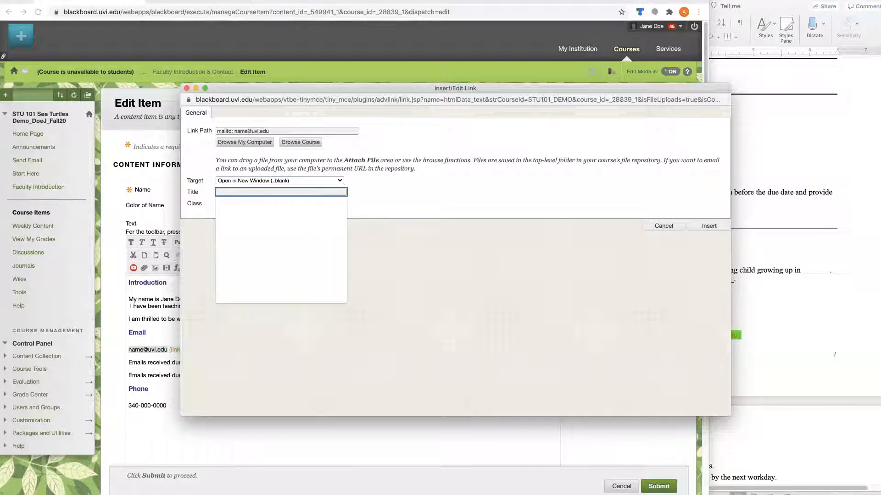
click(810, 234)
text(Ema)
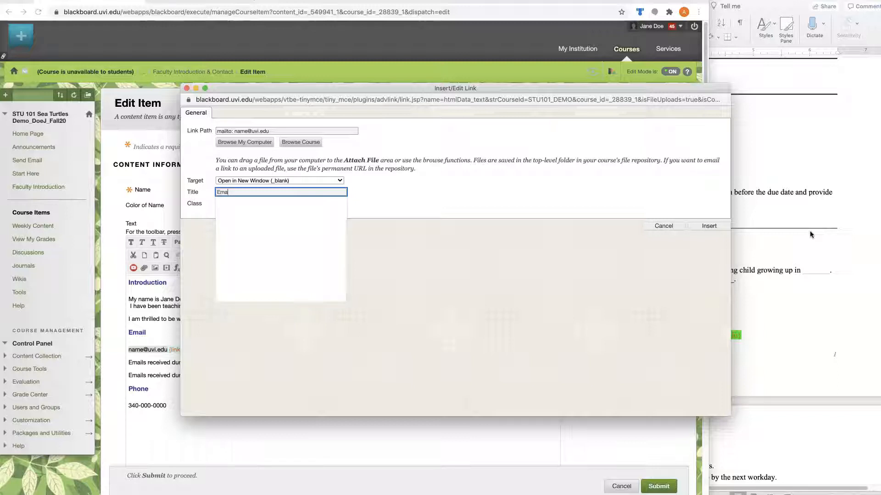
text(il th)
click(277, 207)
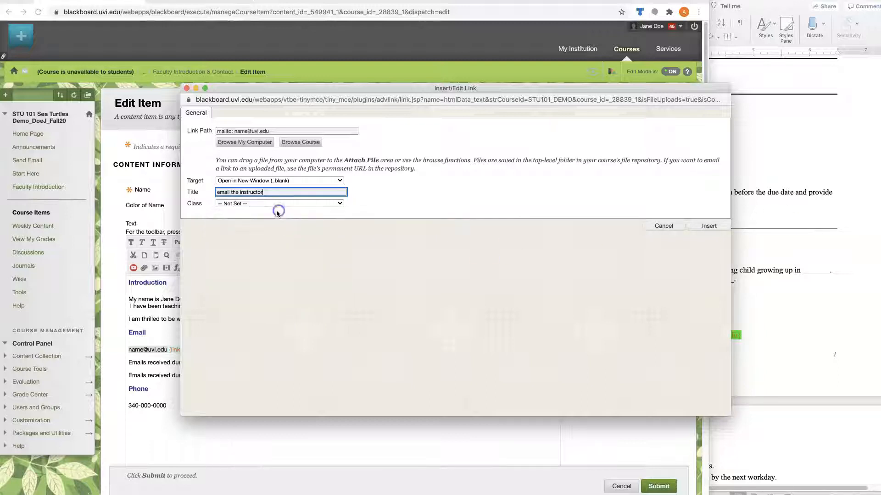
click(708, 227)
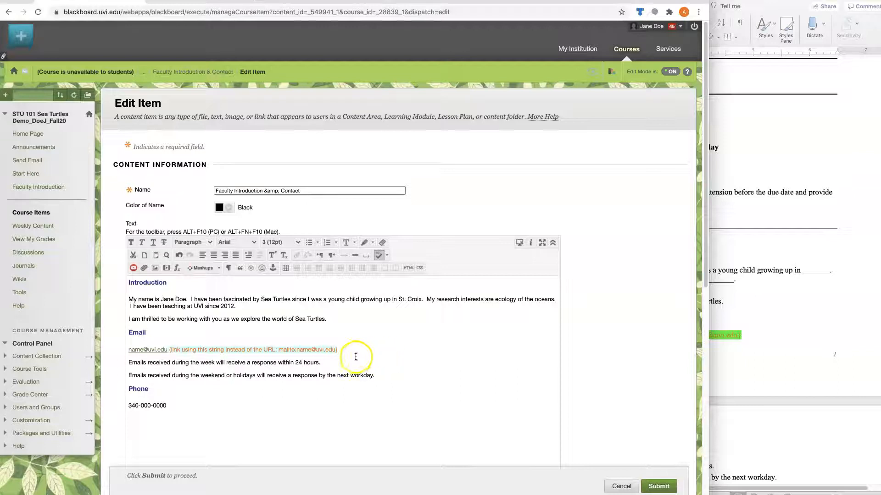
Delete the orange placeholder note after the email and submit the Faculty Introduction edit
drag(349, 350, 172, 351)
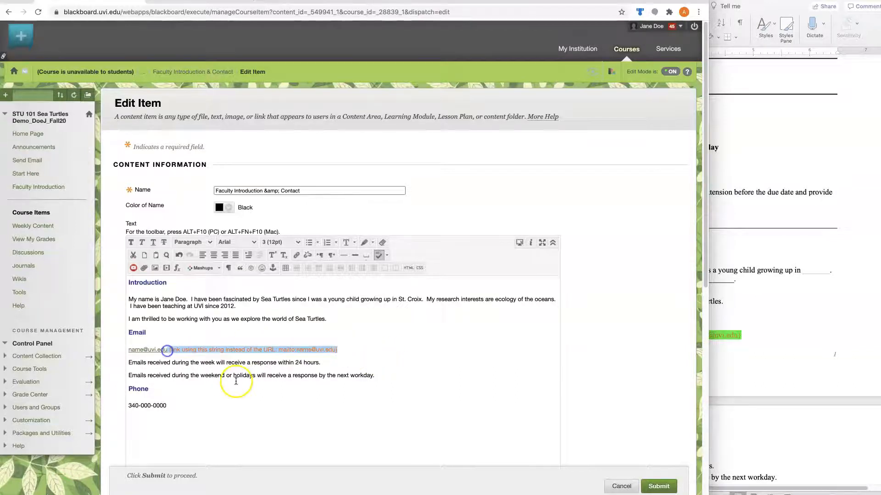
key(BackSpace)
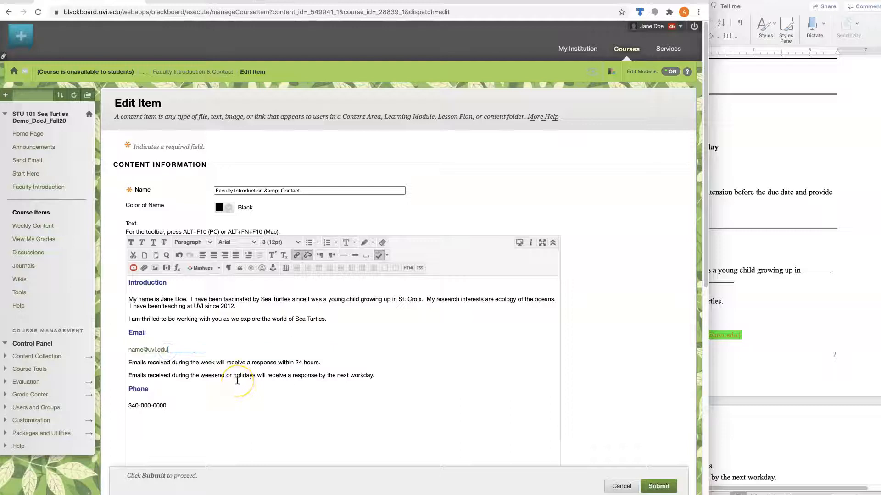
click(658, 485)
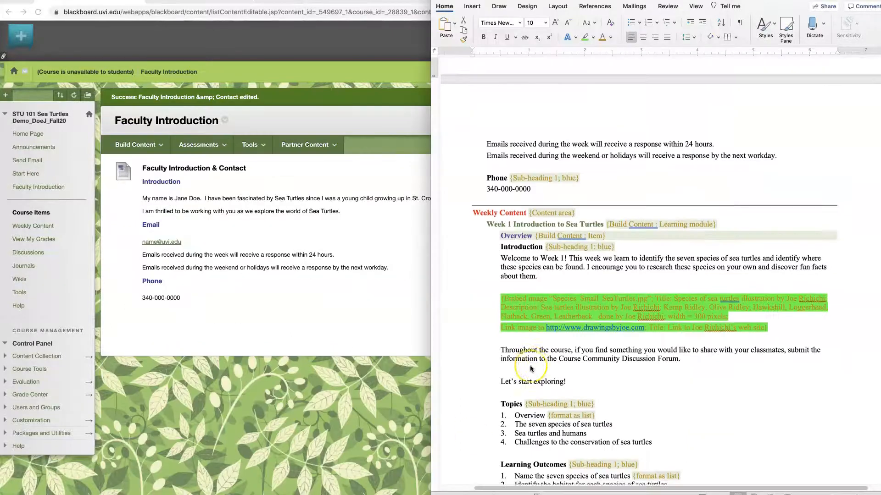
scroll(533, 352, down, 5)
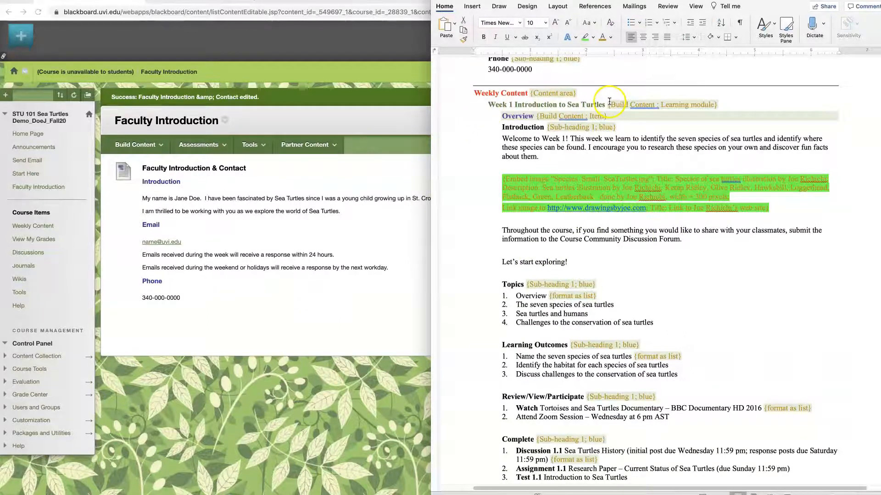
Go to Weekly Content and open Week 1 Introduction to Sea Turtles
click(152, 298)
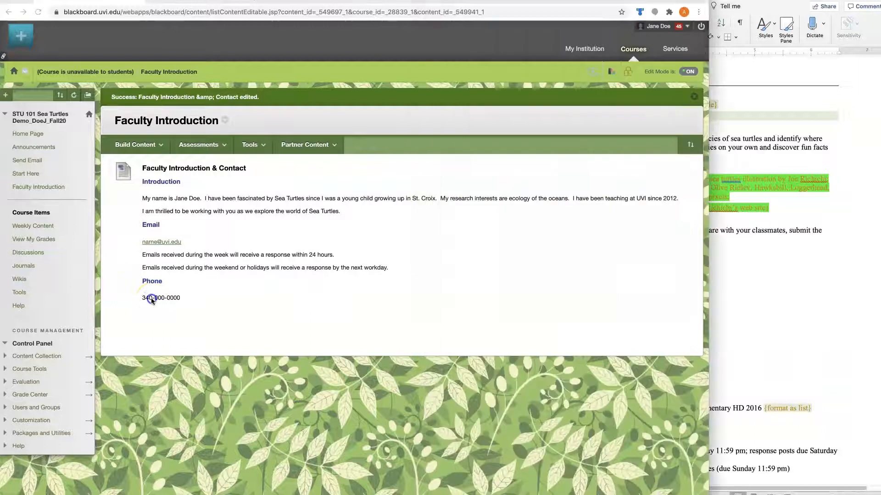
click(22, 228)
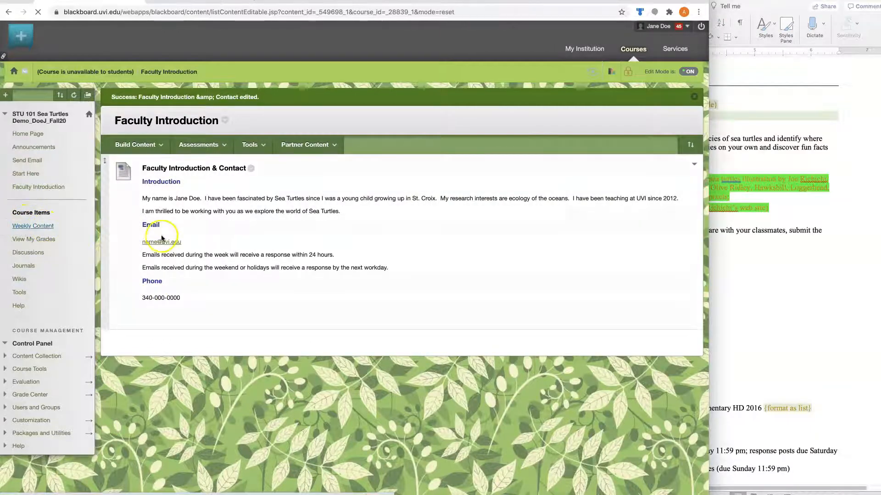
click(180, 151)
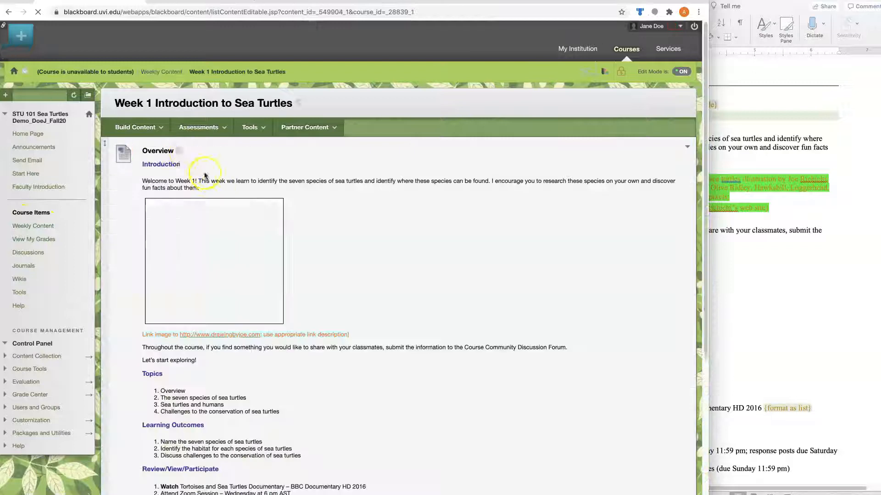
click(180, 153)
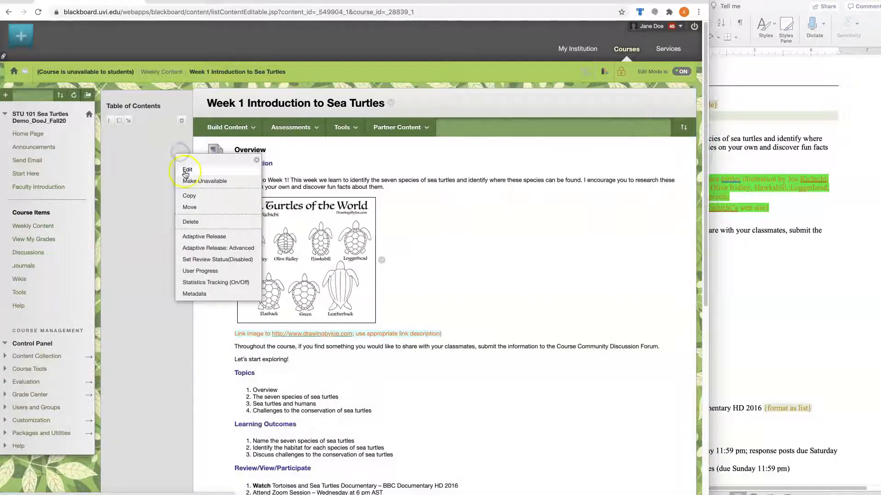
click(185, 170)
scroll(634, 412, down, 2)
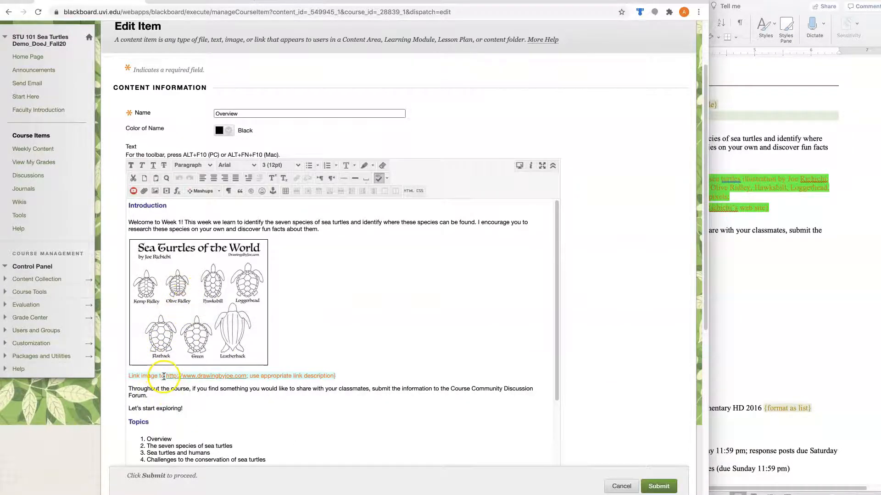
key(super+Tab)
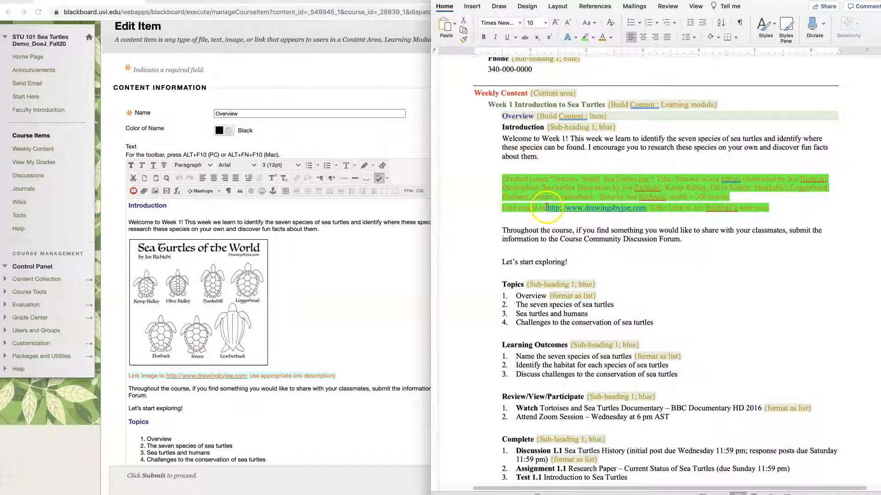
drag(547, 208, 646, 210)
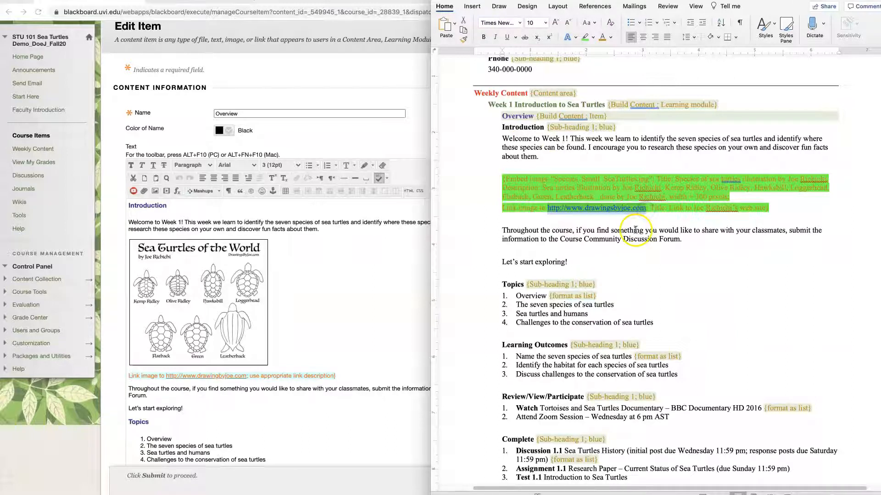
right_click(626, 205)
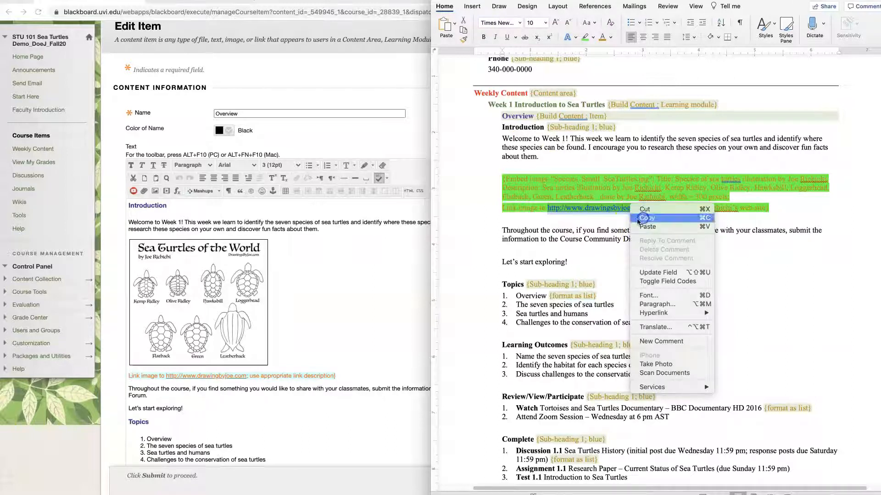
click(644, 218)
Select the Sea Turtles of the World illustration in the Overview editor
click(377, 314)
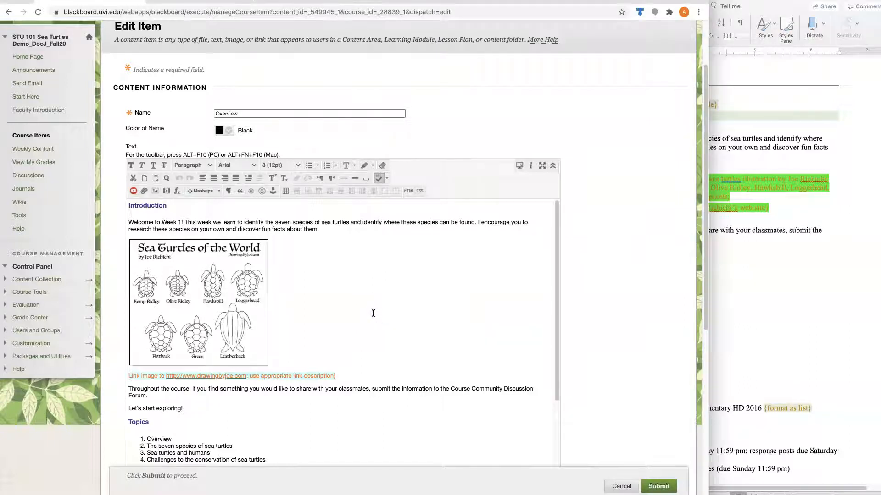
click(210, 317)
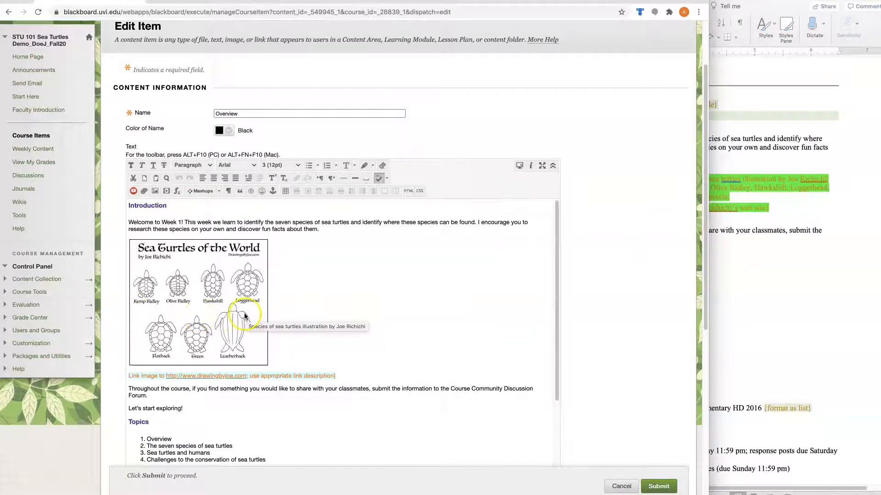
click(206, 316)
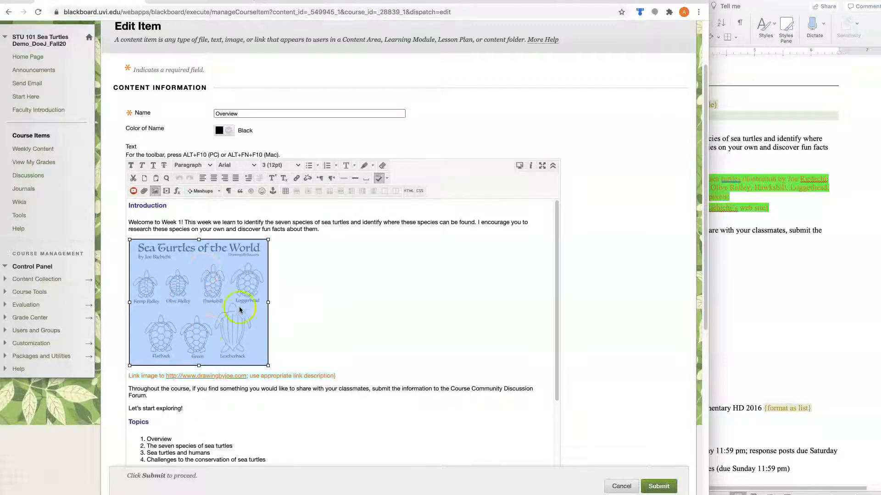
click(296, 179)
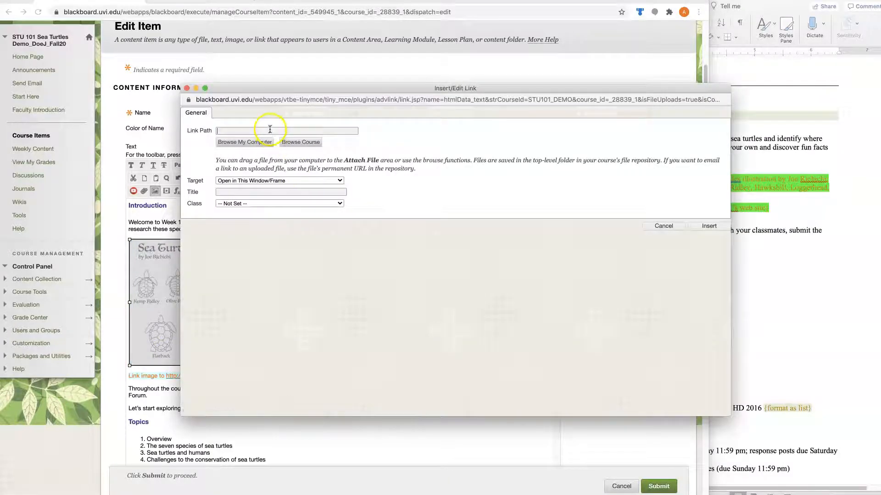
right_click(270, 131)
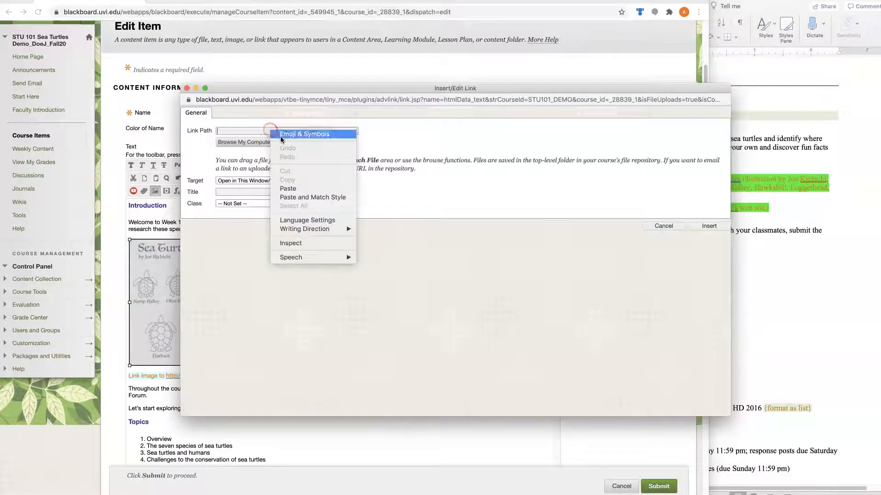
click(284, 185)
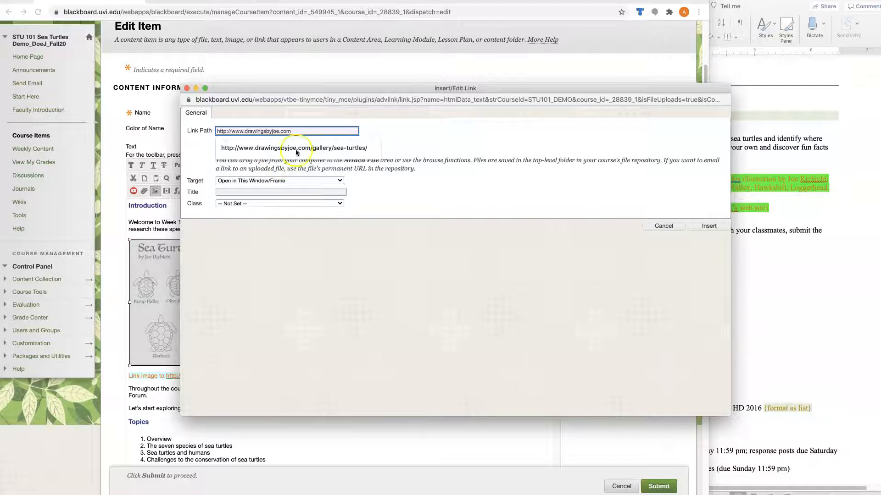
click(317, 181)
click(314, 188)
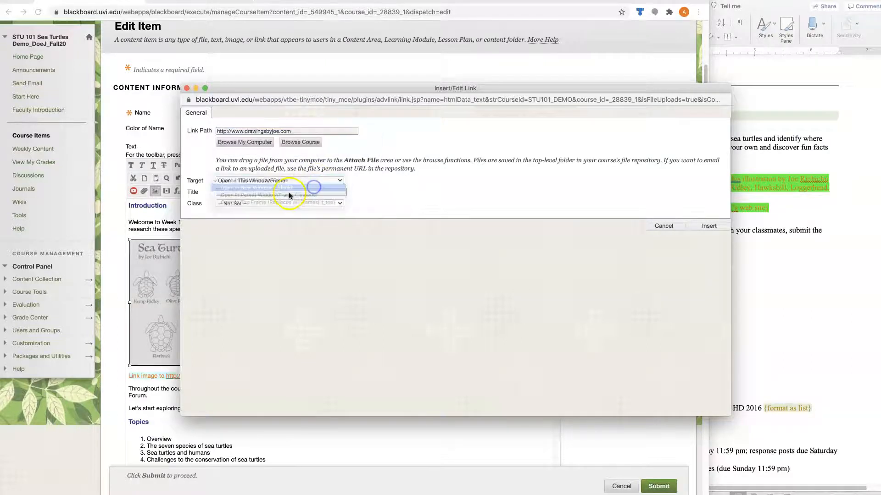
Paste the artist's web site title from the design document and insert the link
drag(402, 89, 293, 79)
click(788, 255)
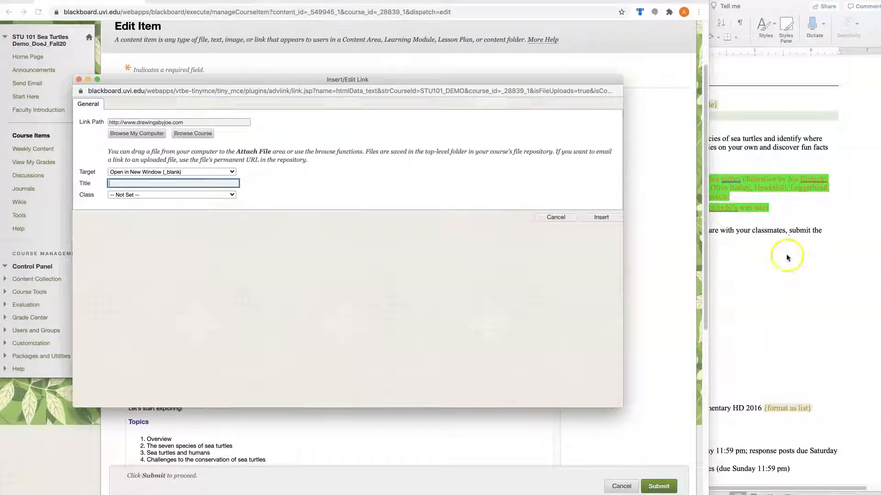
drag(670, 208, 761, 211)
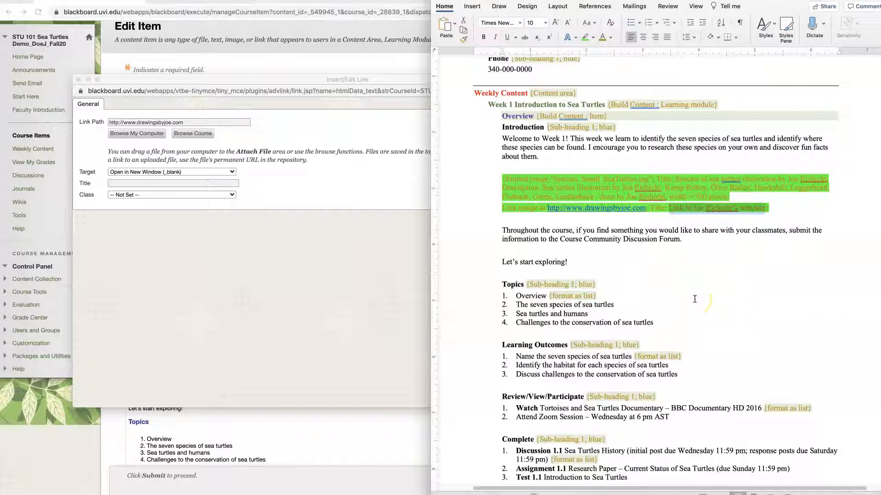
click(150, 185)
key(super+v)
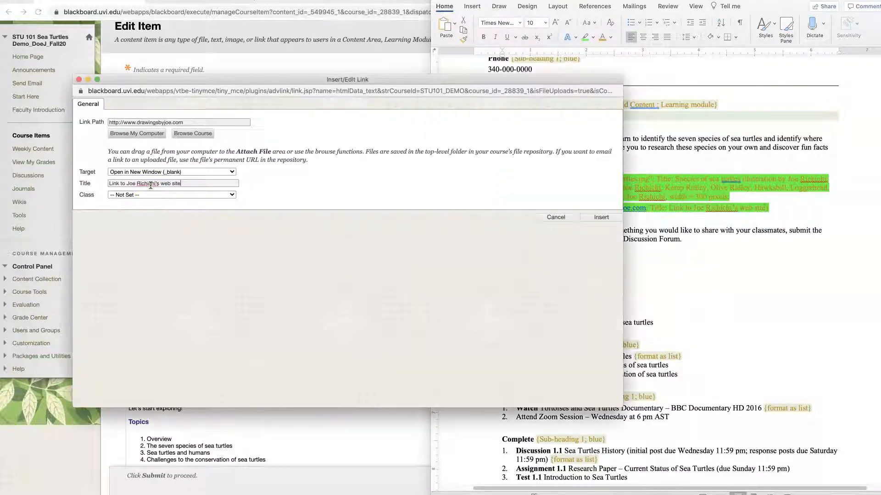
click(598, 217)
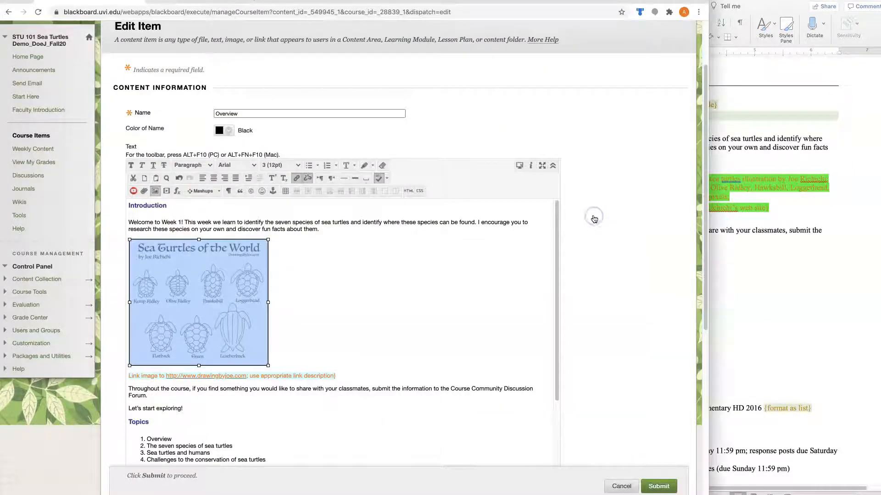
Add a sentence above the image inviting students to click it for the artist's web site
click(298, 305)
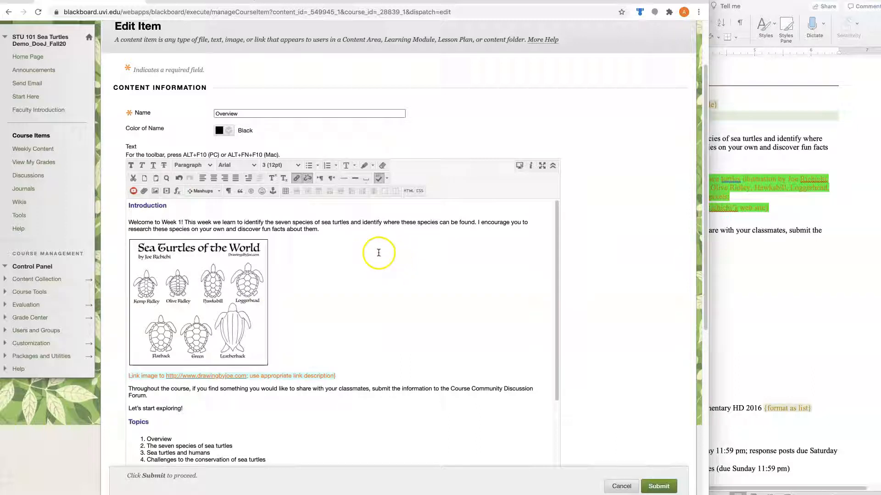
click(343, 232)
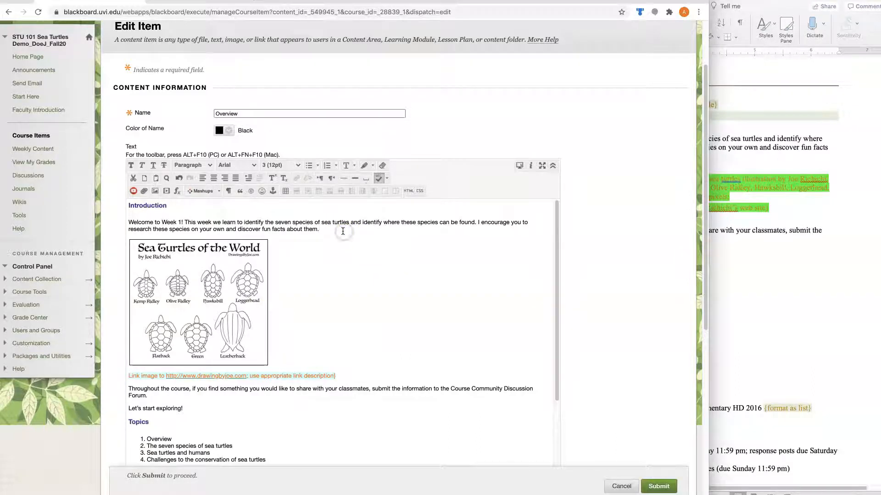
key(Return)
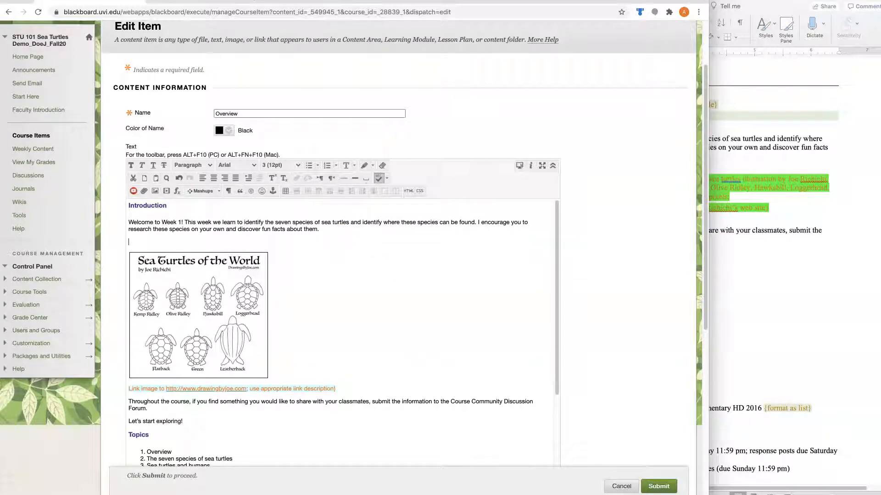
text(Click on the image below to access the web site for Joe Richichi.)
click(867, 431)
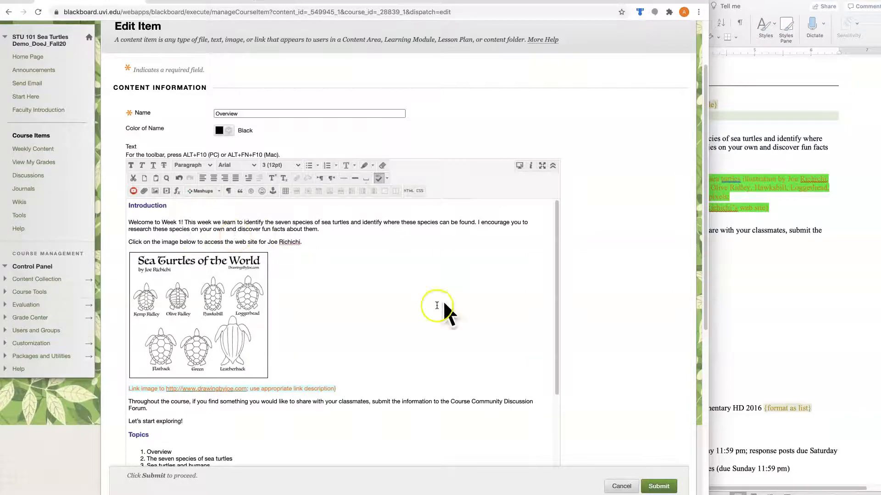
Delete the Link image note line, save the Overview item, and test the image link
triple_click(341, 381)
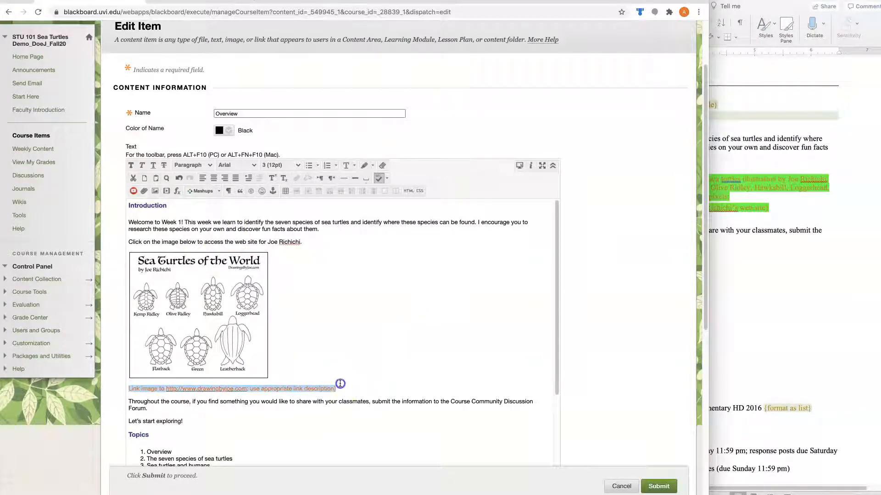
key(Delete)
key(Delete)
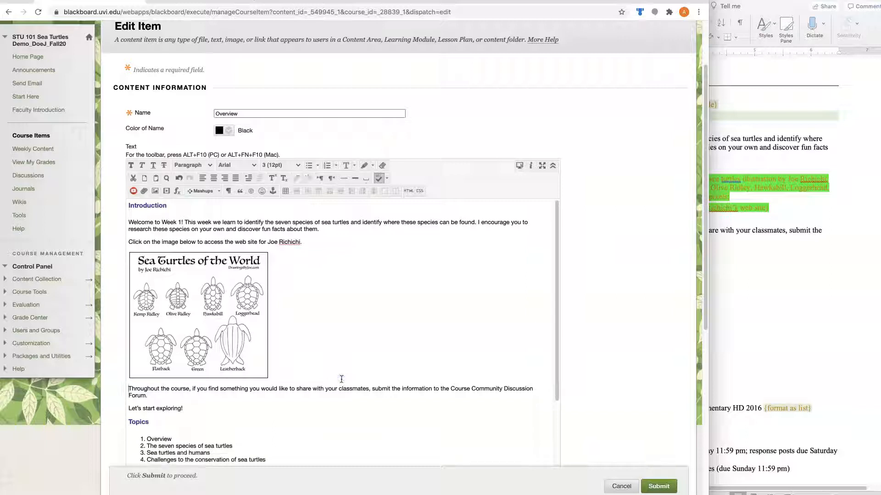
click(659, 486)
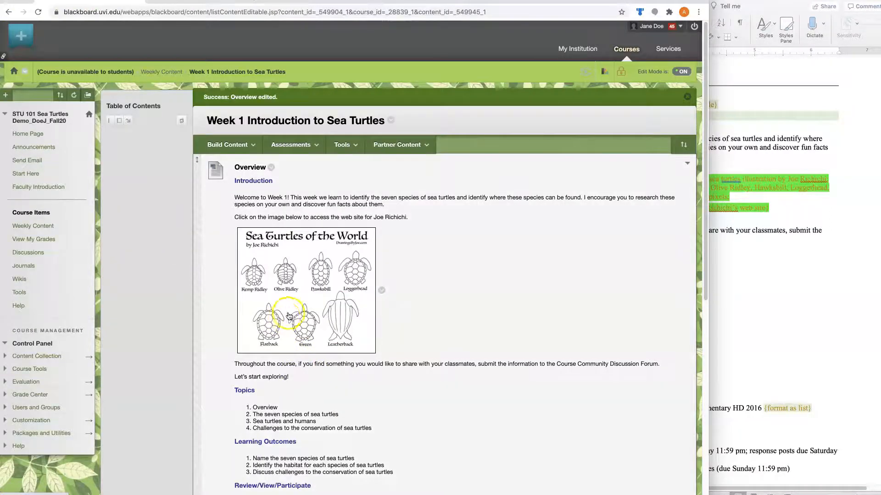
click(307, 306)
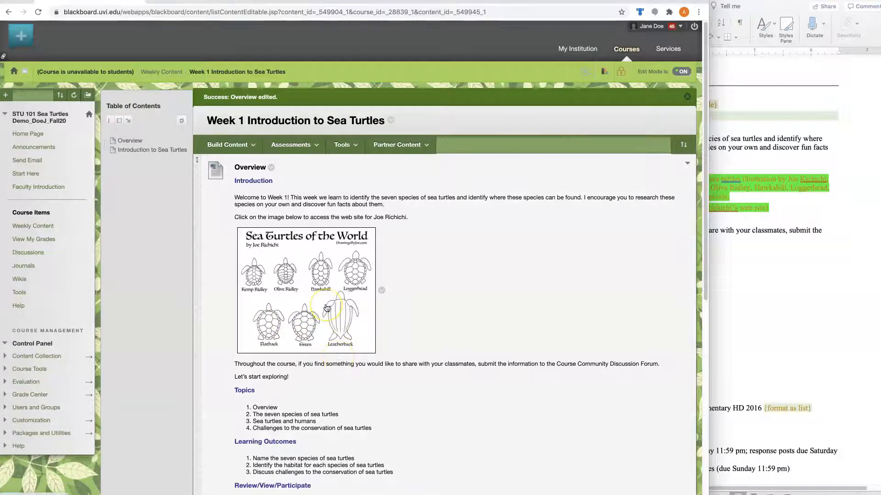
click(286, 296)
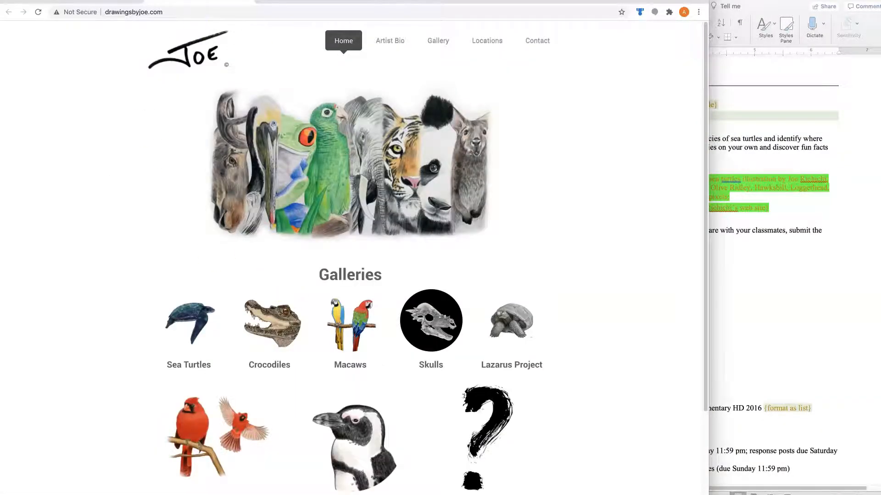
click(245, 1)
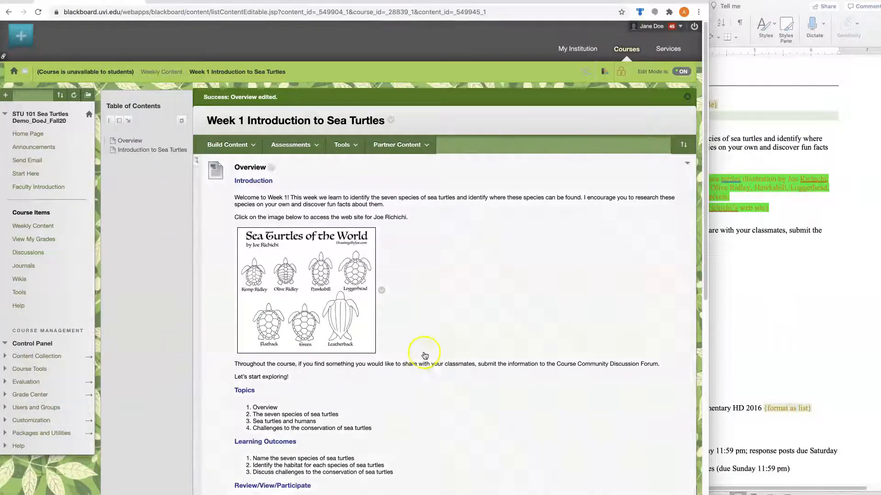
click(762, 316)
scroll(522, 316, down, 15)
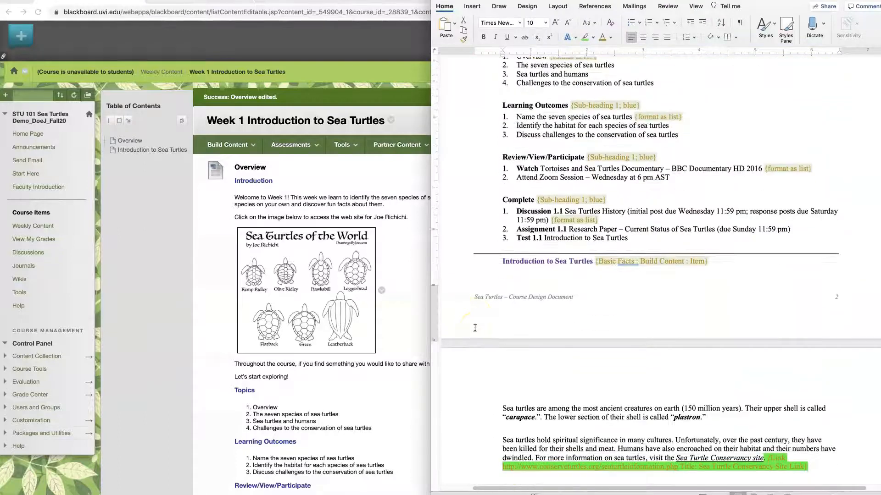
scroll(475, 327, up, 3)
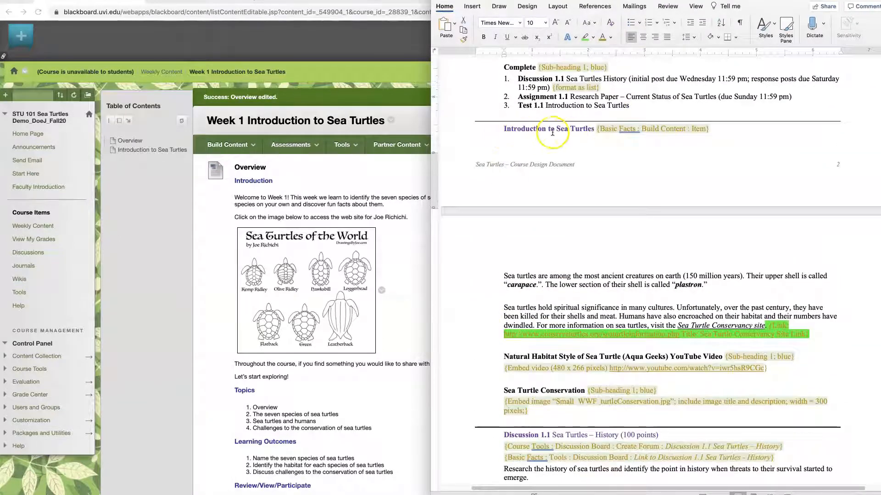
click(138, 188)
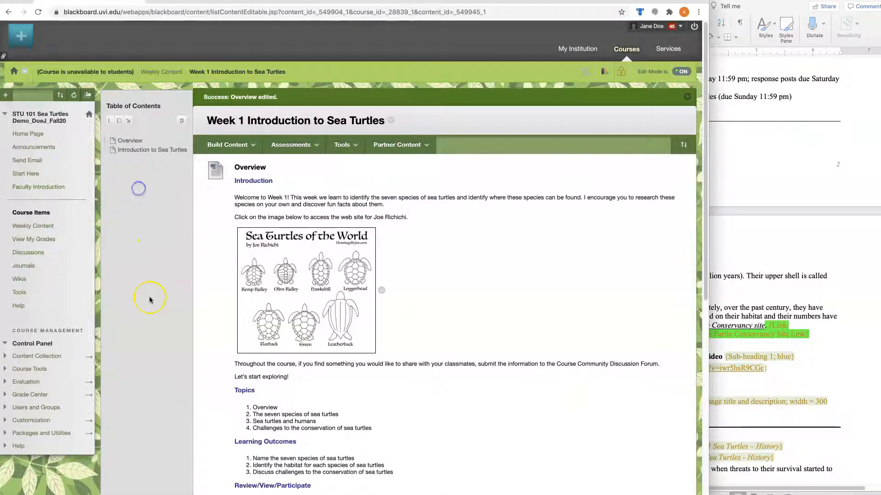
Open the Introduction to Sea Turtles item for editing
scroll(147, 298, down, 8)
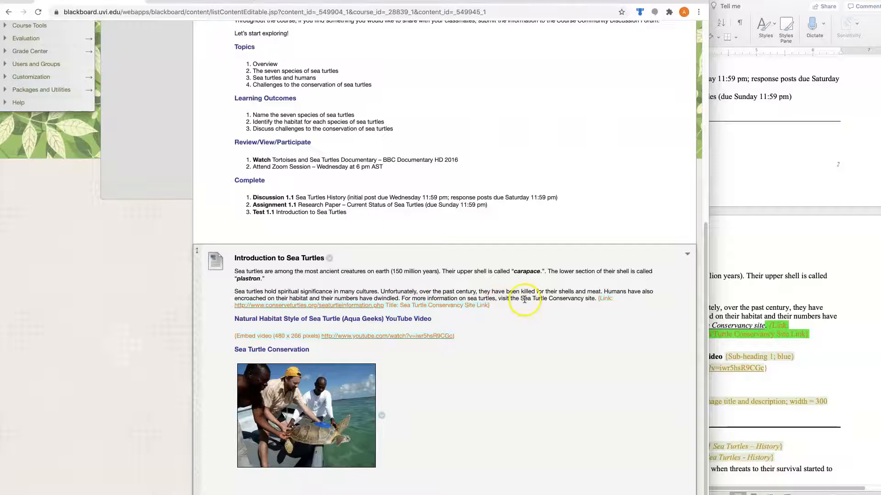
drag(520, 299, 595, 299)
click(329, 259)
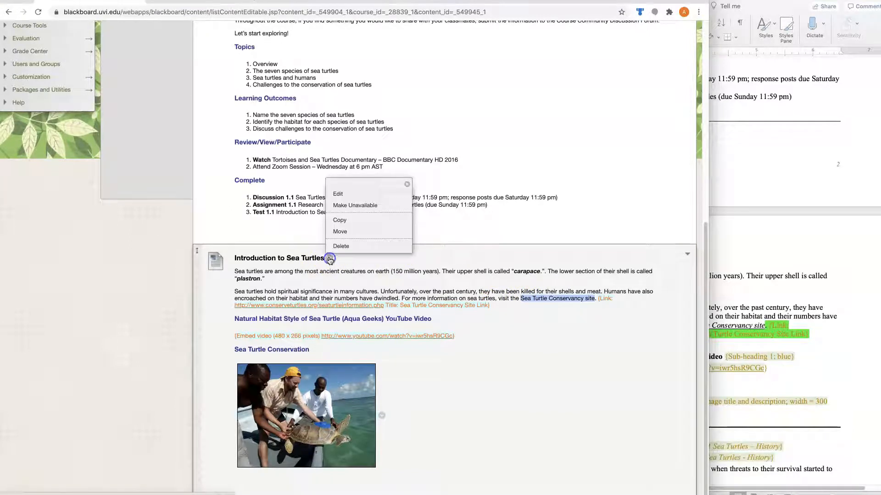
click(339, 195)
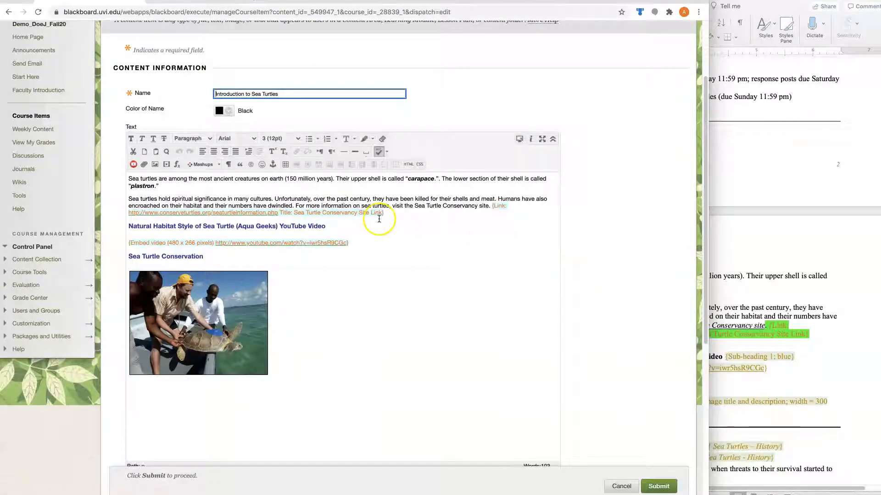
Copy the Sea Turtle Conservancy web address from the Word design document
click(742, 240)
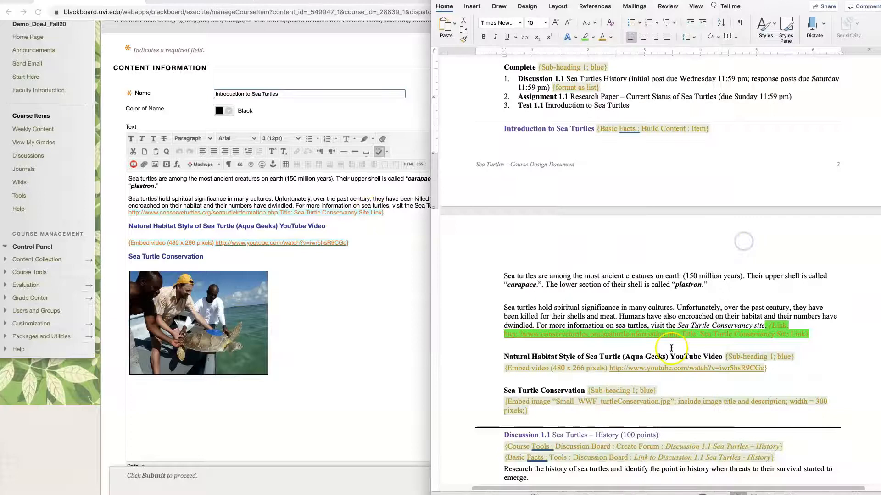
click(681, 336)
drag(681, 336, 504, 336)
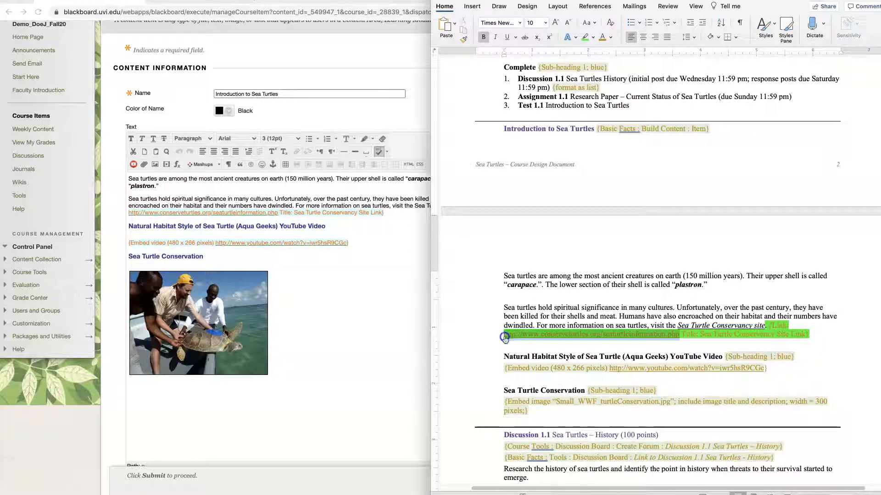
right_click(523, 336)
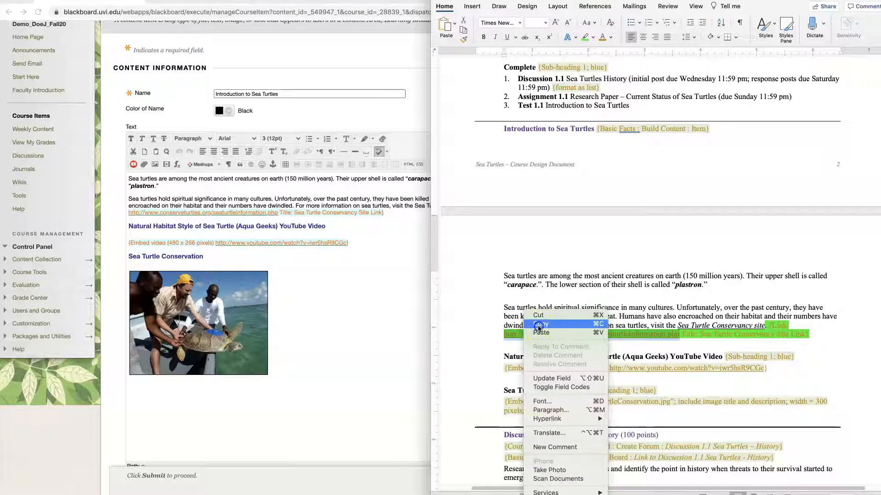
click(539, 344)
Select the words 'Sea Turtle Conservancy site' in the item editor
click(381, 291)
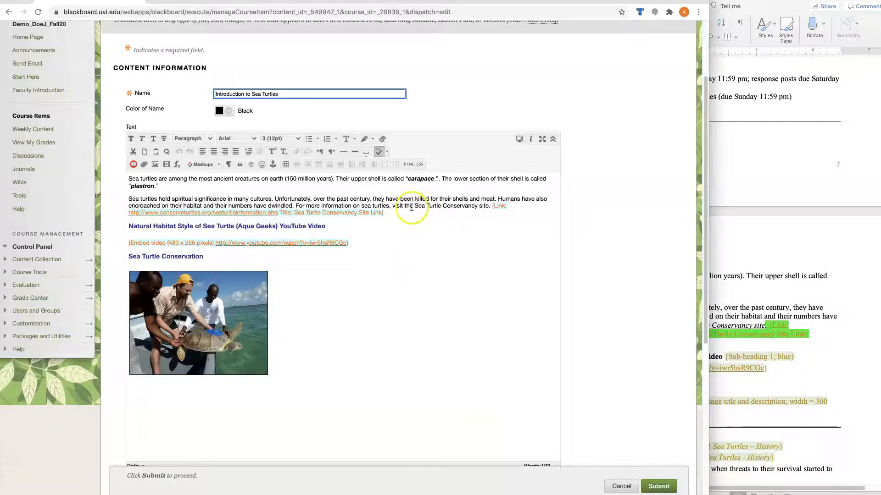
click(414, 207)
drag(414, 207, 490, 207)
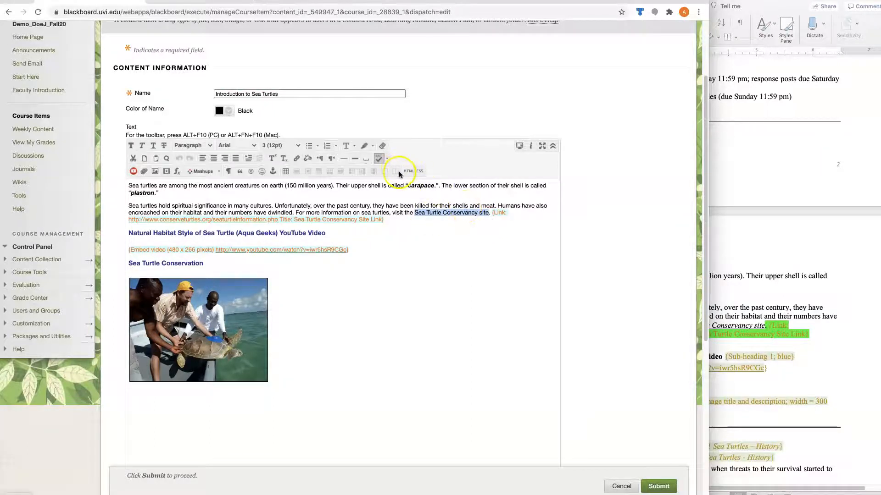
Link the selected words to the conservancy URL, opening in a new window
click(297, 159)
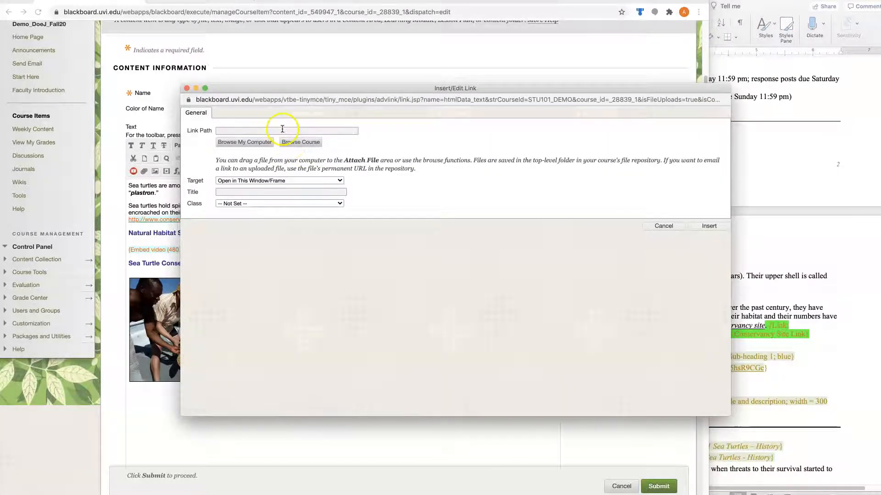
right_click(282, 130)
click(301, 187)
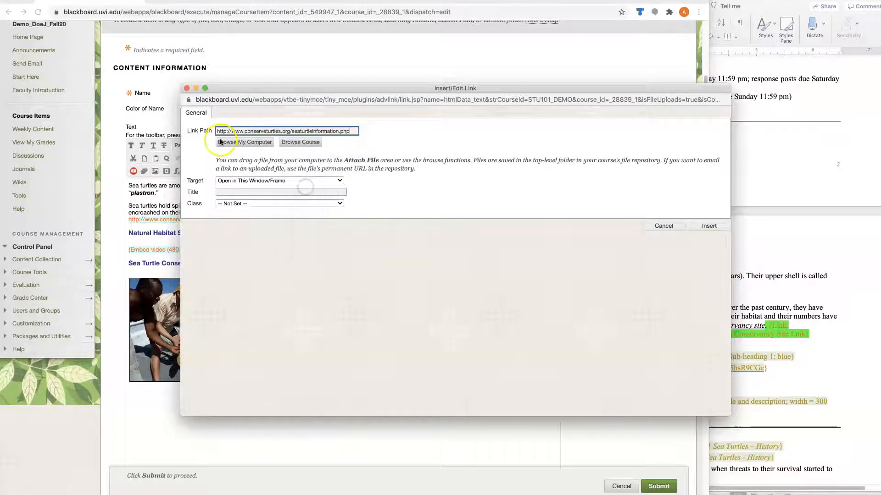
click(315, 180)
click(298, 188)
Take the Sea Turtle Conservancy Site Link title from Word, insert the link, and delete the leftover note
click(274, 192)
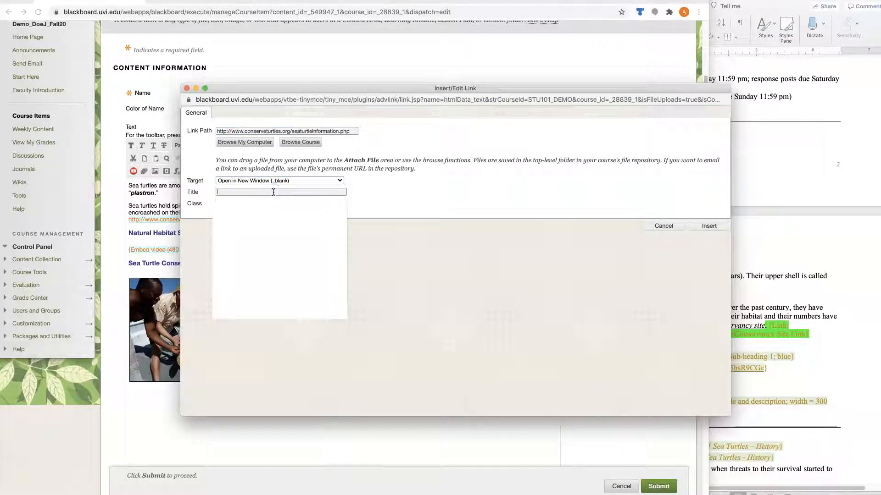
click(752, 337)
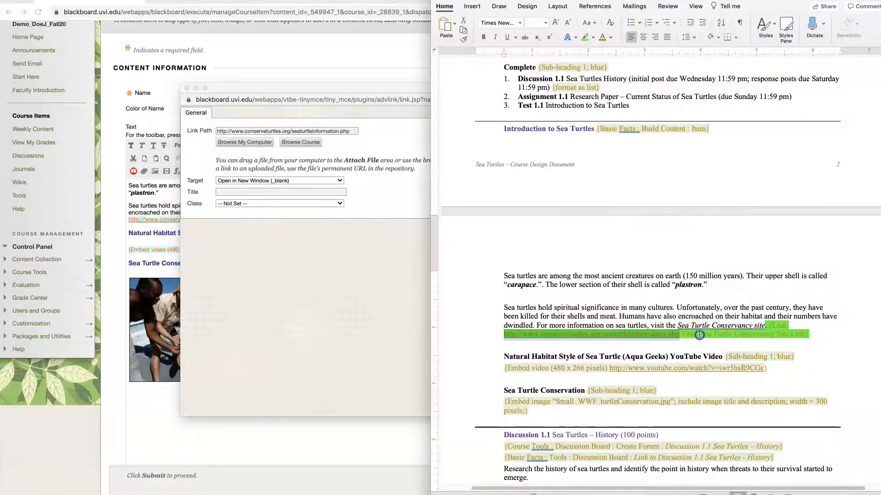
drag(699, 335, 752, 335)
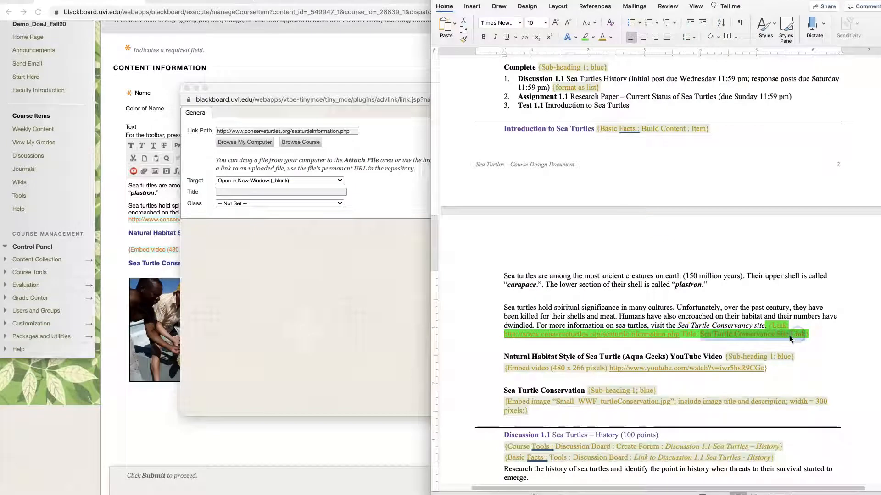
click(361, 221)
click(702, 227)
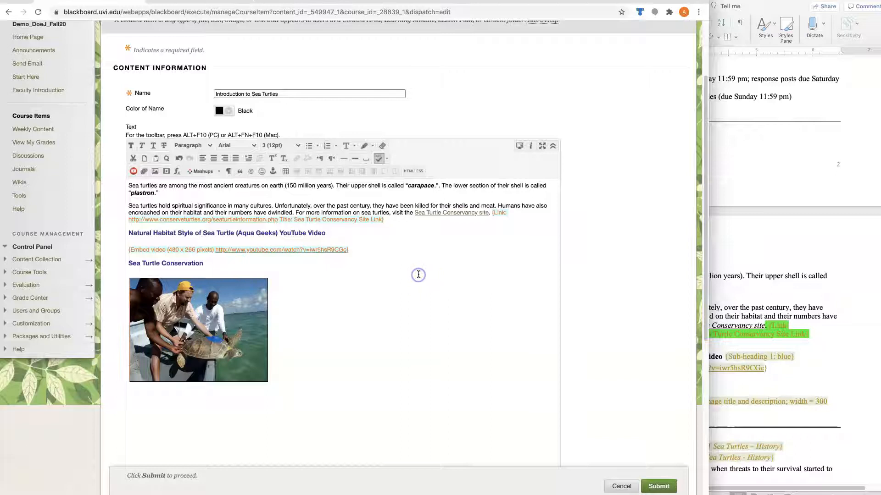
drag(492, 213, 495, 218)
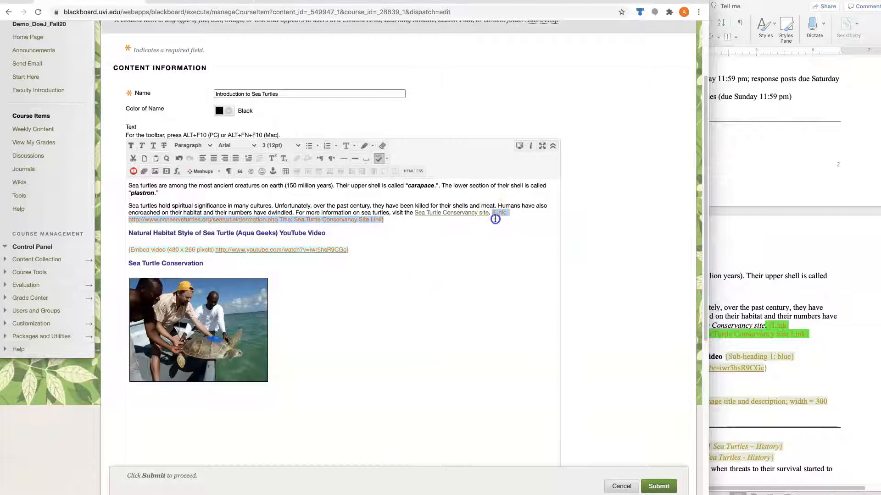
key(BackSpace)
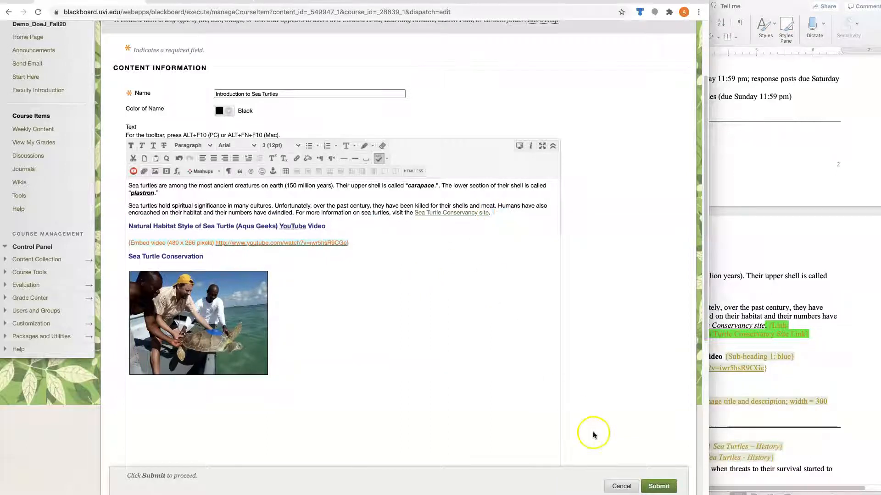
Save the item, enter Student Preview, and open Faculty Introduction
click(654, 489)
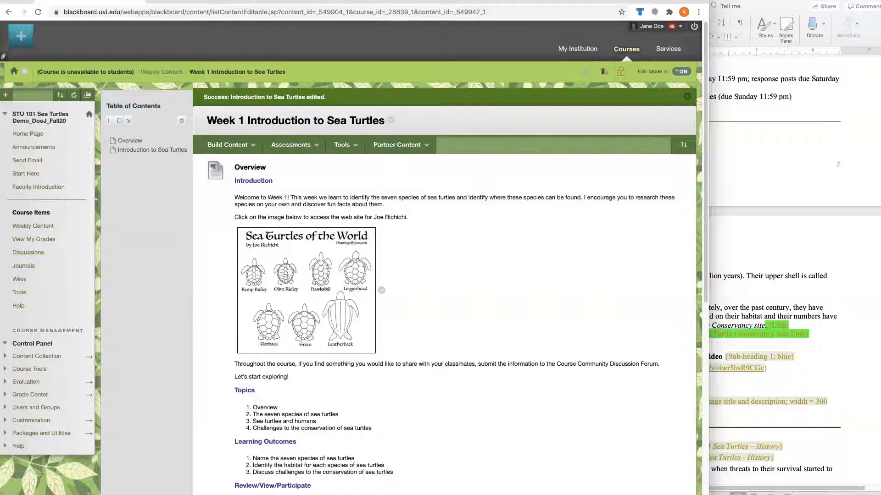
click(584, 72)
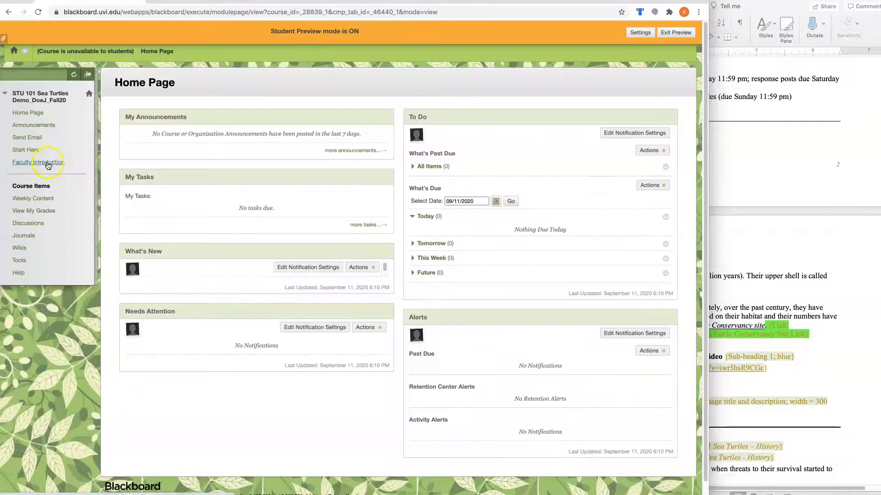
click(39, 166)
click(40, 166)
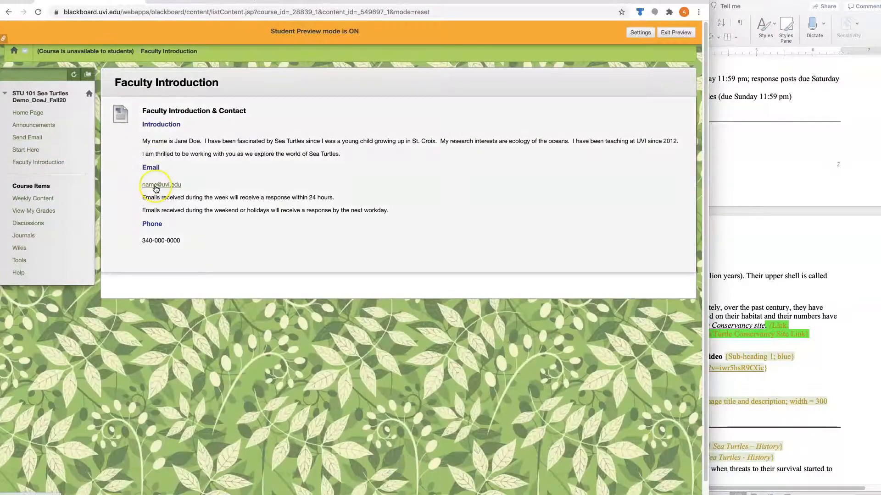
Test the instructor's email link, discard the draft message, and go to Weekly Content
click(156, 185)
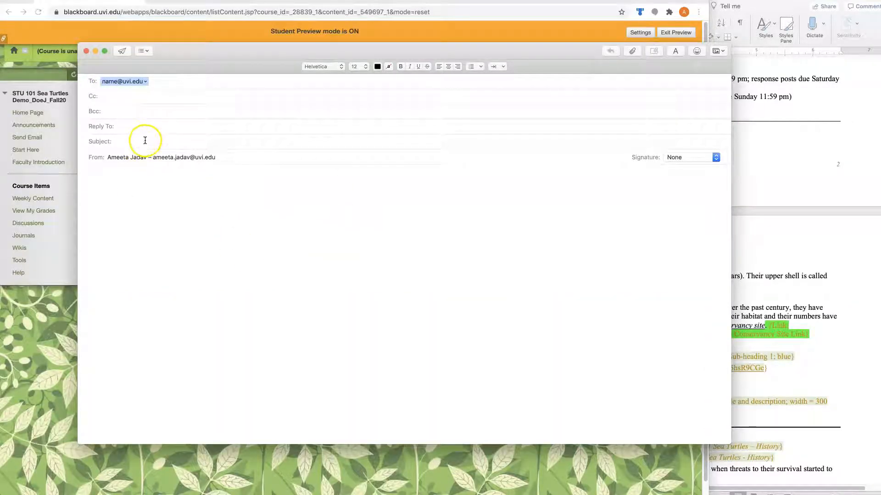
click(105, 82)
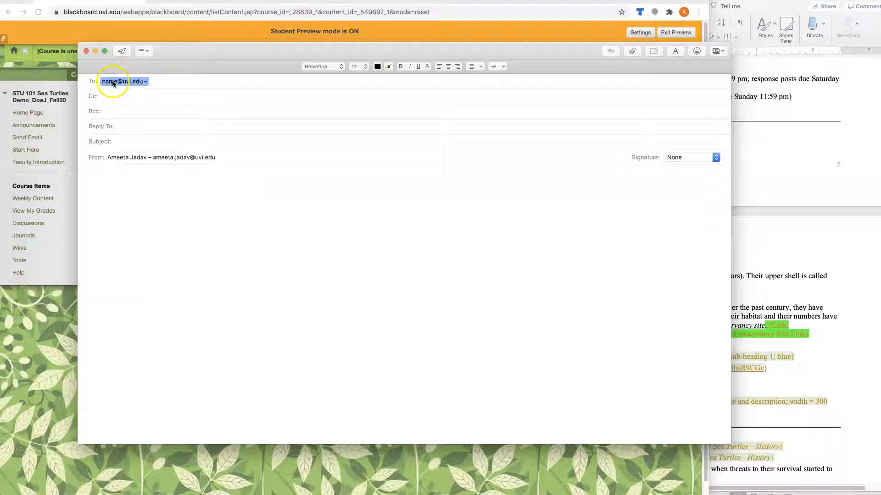
click(86, 53)
click(374, 122)
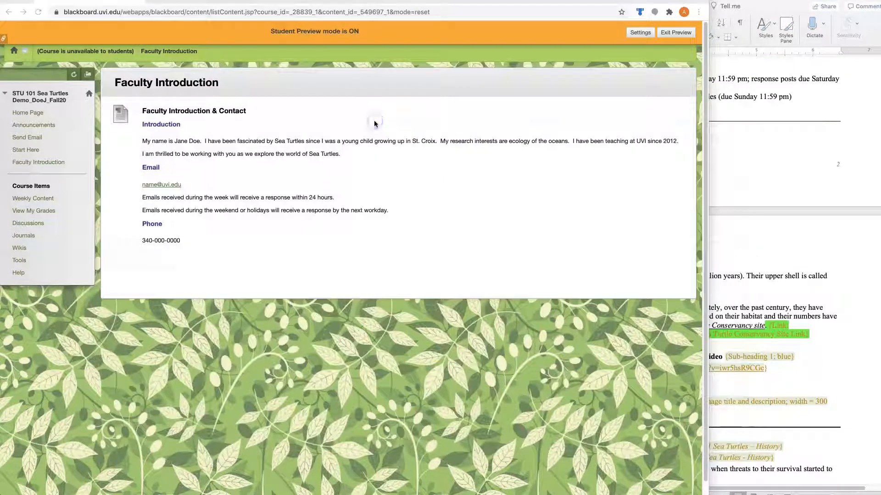
click(22, 200)
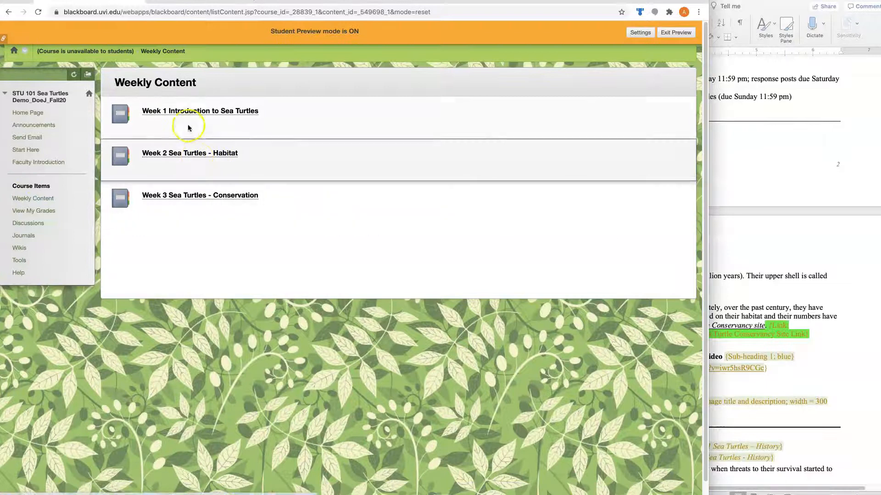
Open Week 1 and confirm the turtle illustration opens the artist's site
click(183, 112)
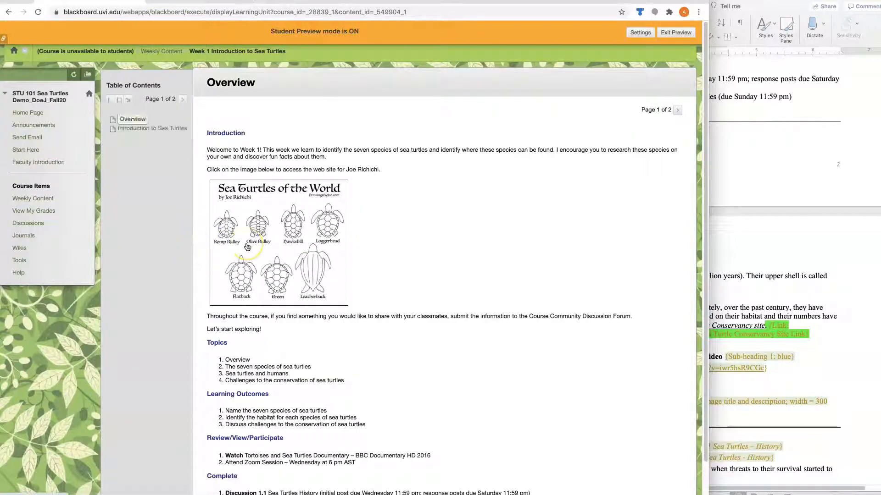
click(247, 246)
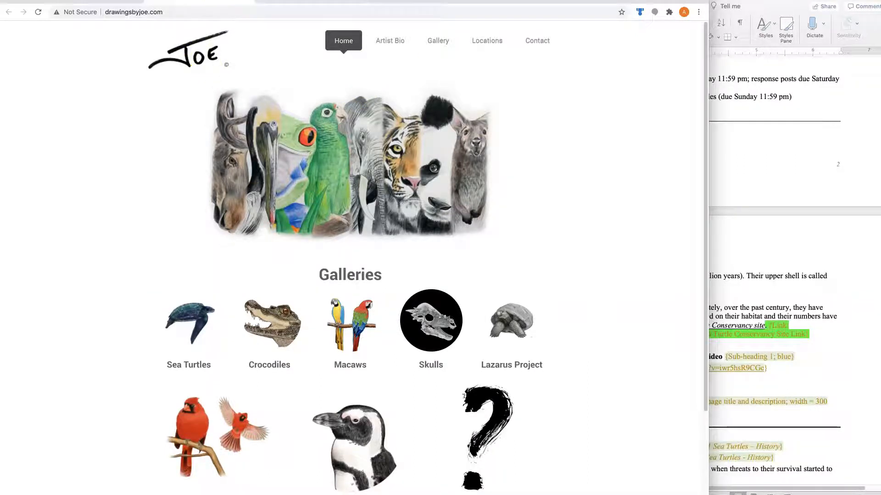
key(super+w)
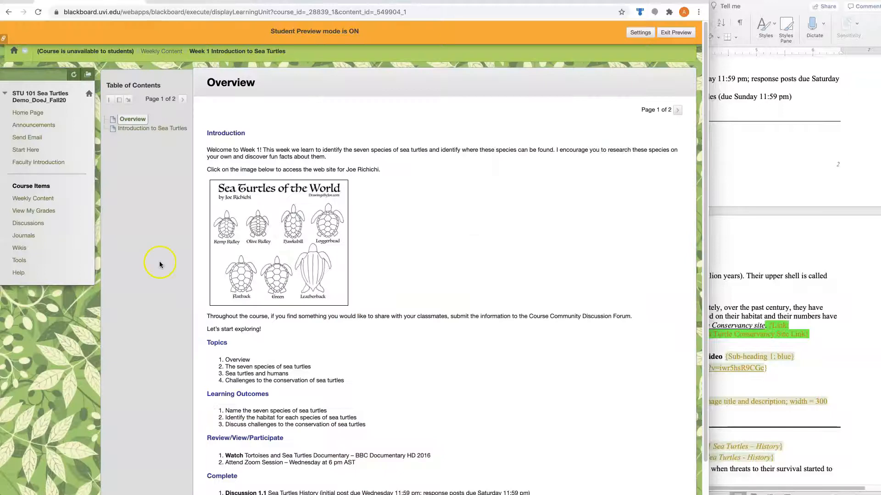
Open Introduction to Sea Turtles and confirm the conservancy link opens its page
click(163, 132)
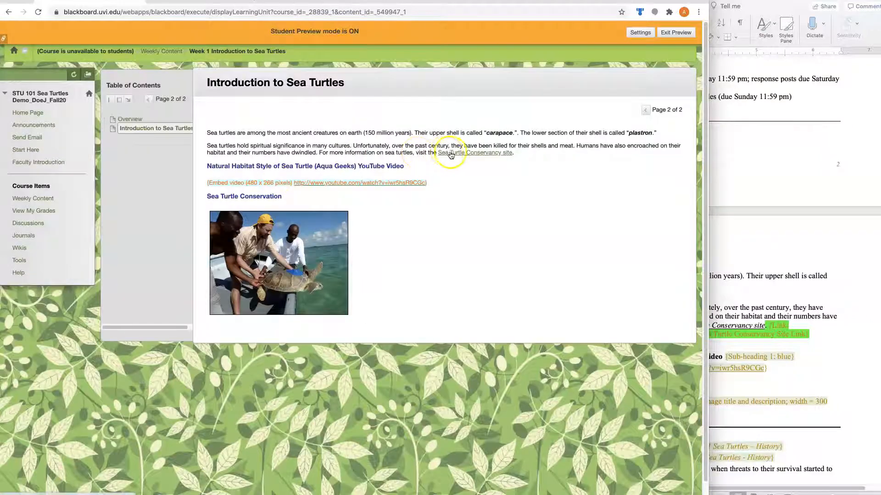
click(458, 154)
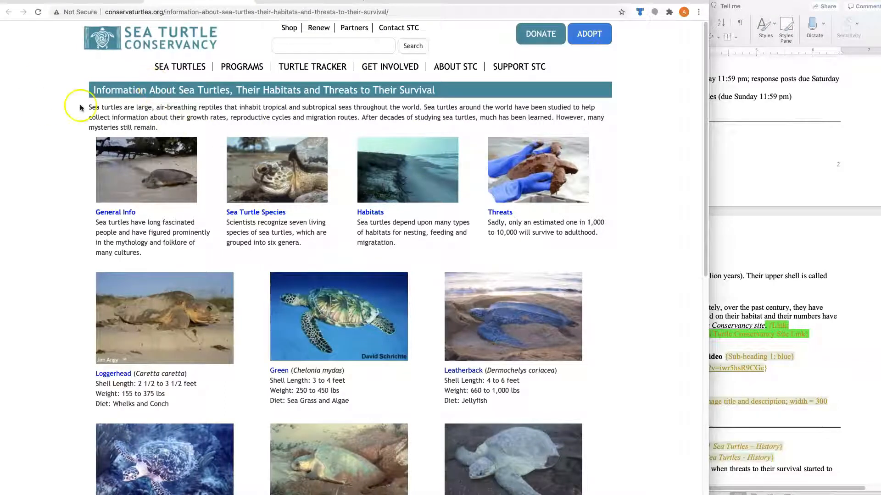
click(246, 1)
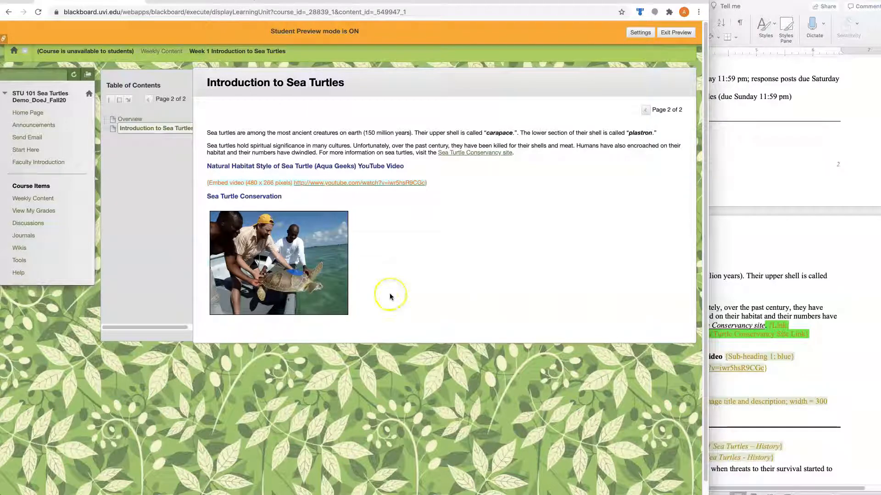
Return to the Word design document and move down to the Week 2 Sea Turtle – Habitat outline
click(770, 237)
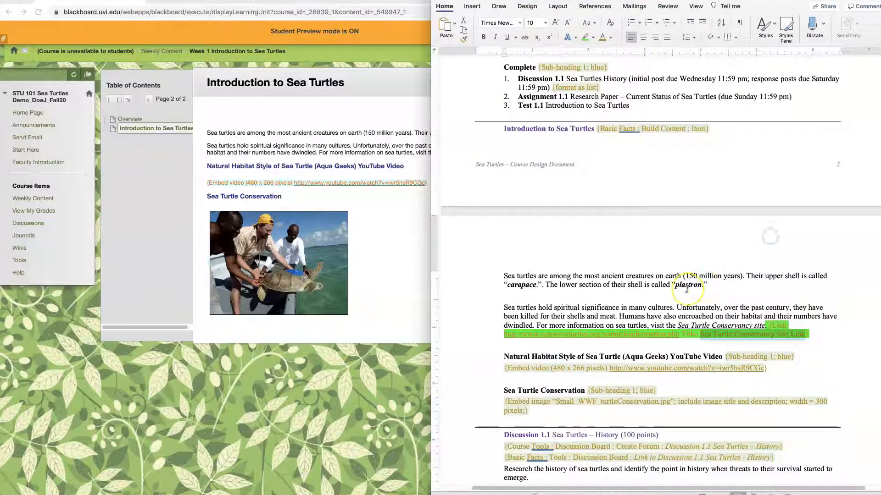
scroll(687, 289, down, 15)
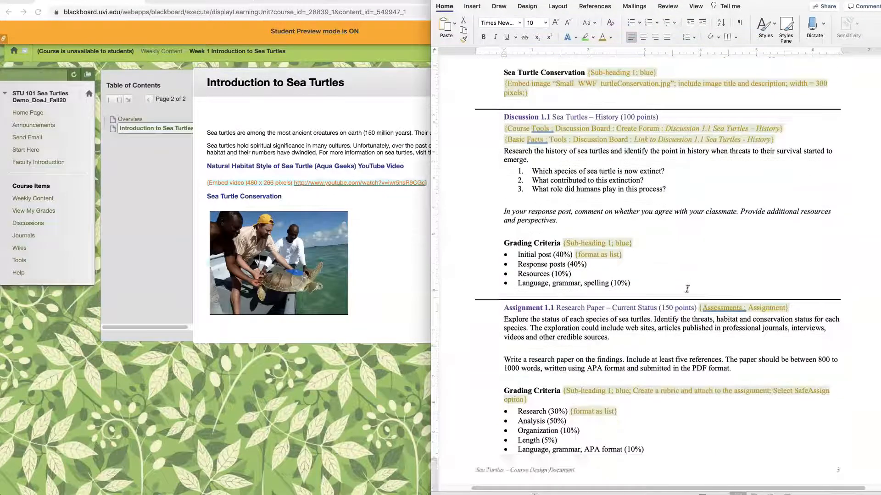
scroll(687, 289, down, 10)
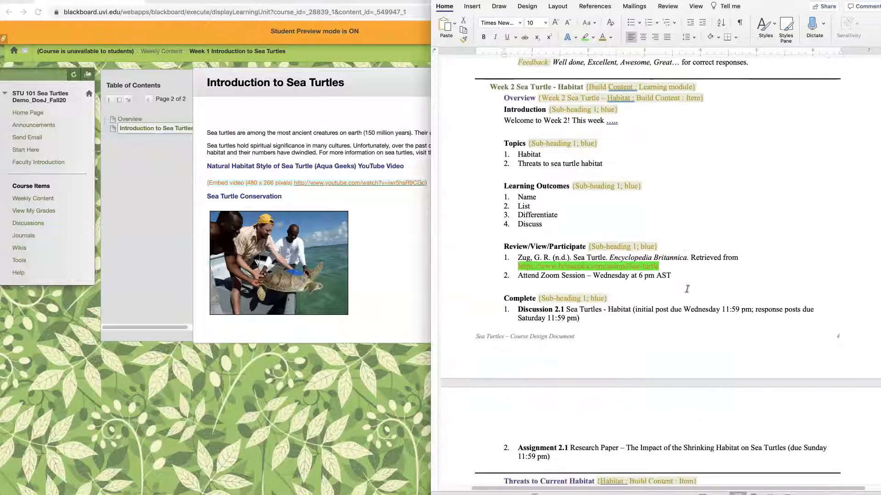